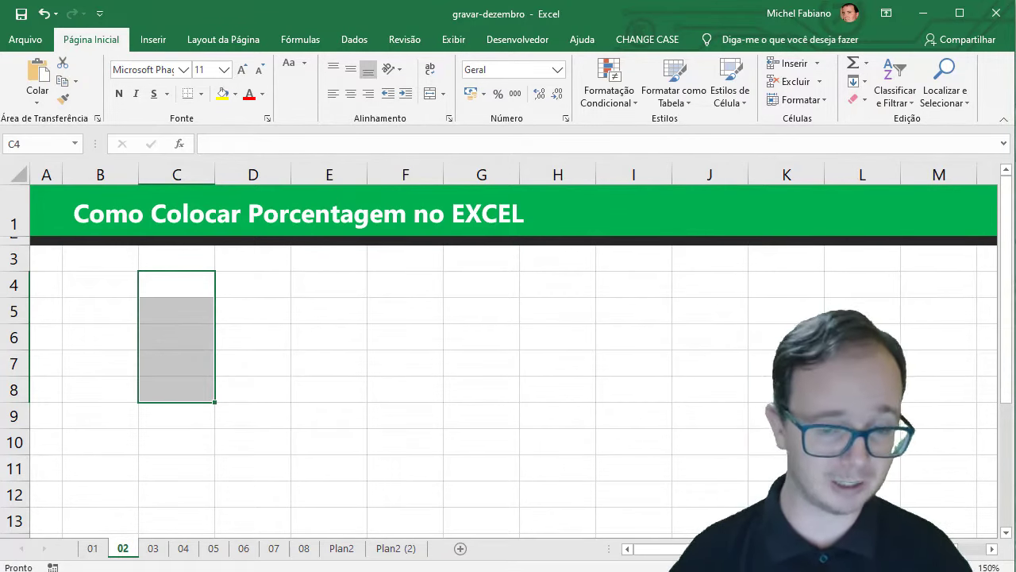
Enter the numbers 1, 5, 10 and 25 into cells C5 to C8
click(199, 316)
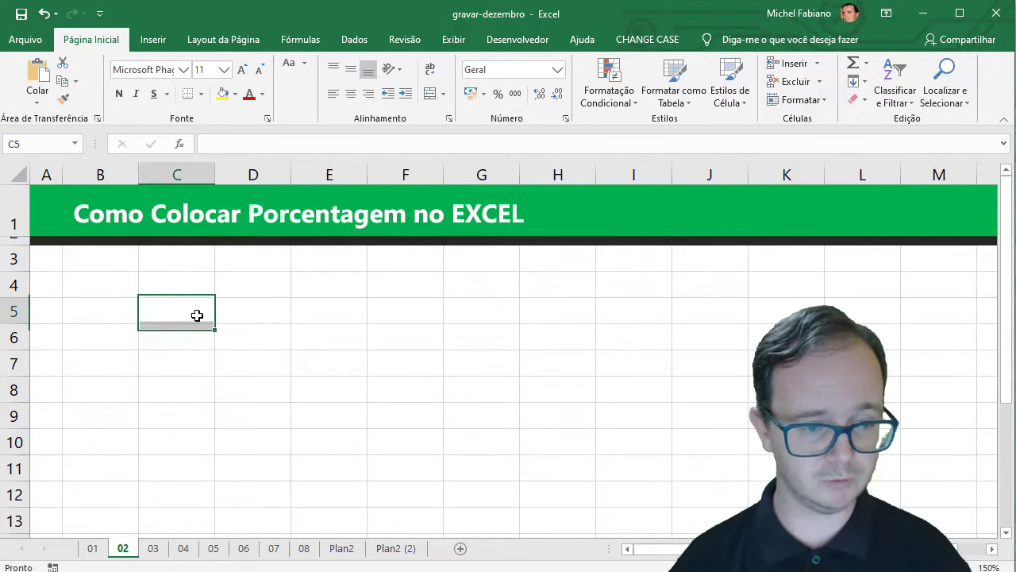
text(1)
key(Return)
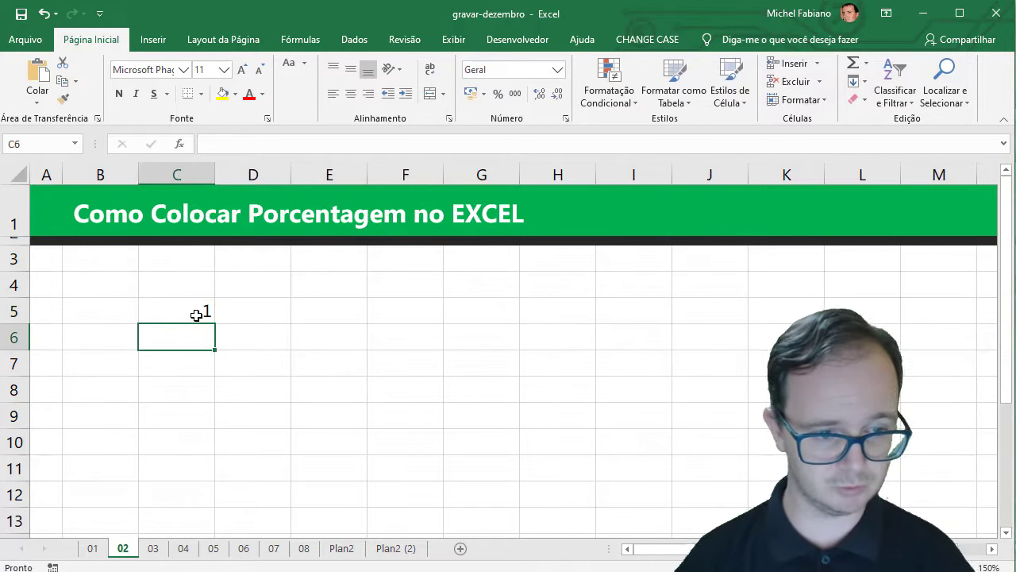
text(5)
key(Return)
text(10)
key(Return)
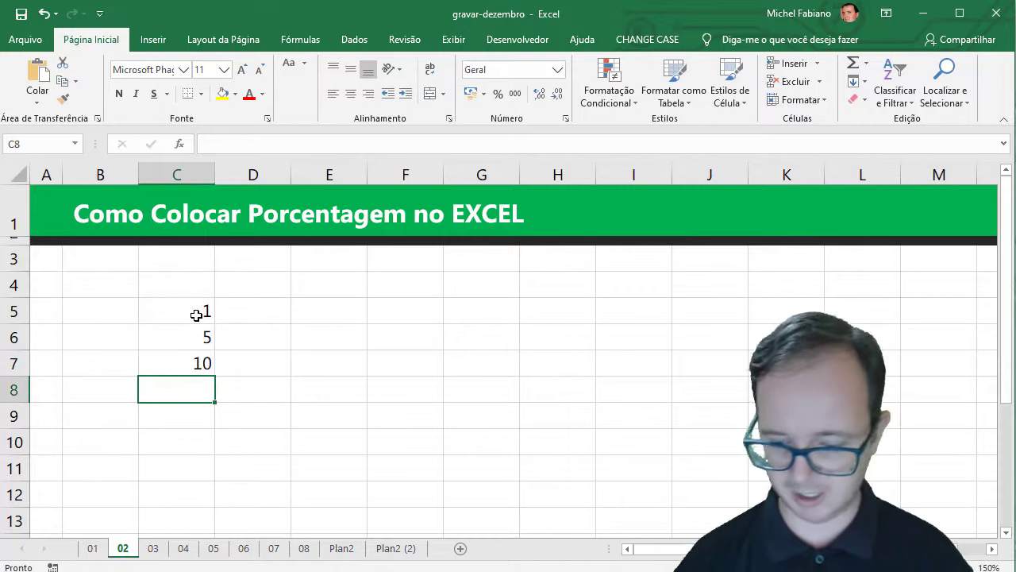
text(25)
key(Return)
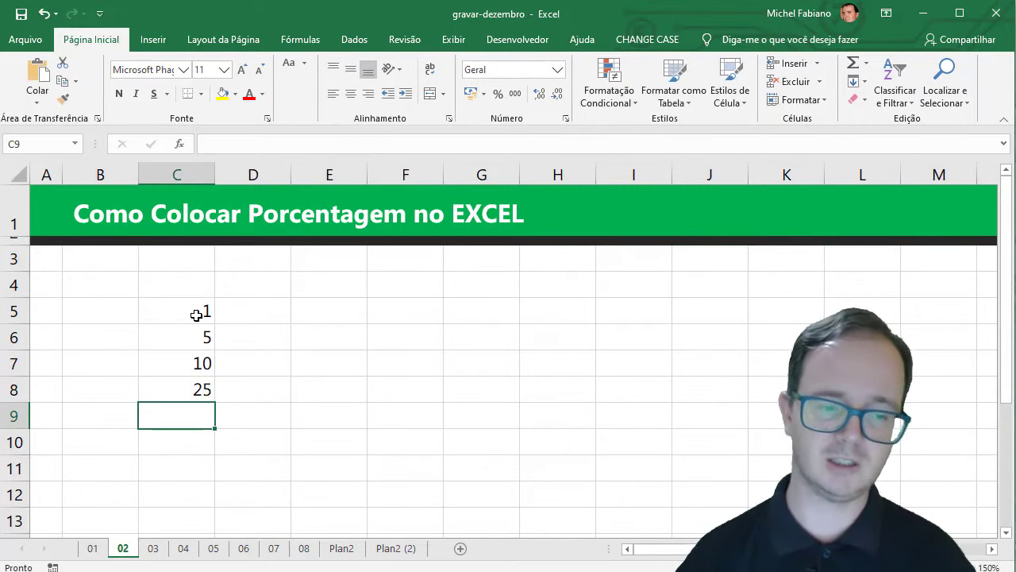
Apply Percent Style to C5:C8, then undo it to keep General format
click(199, 337)
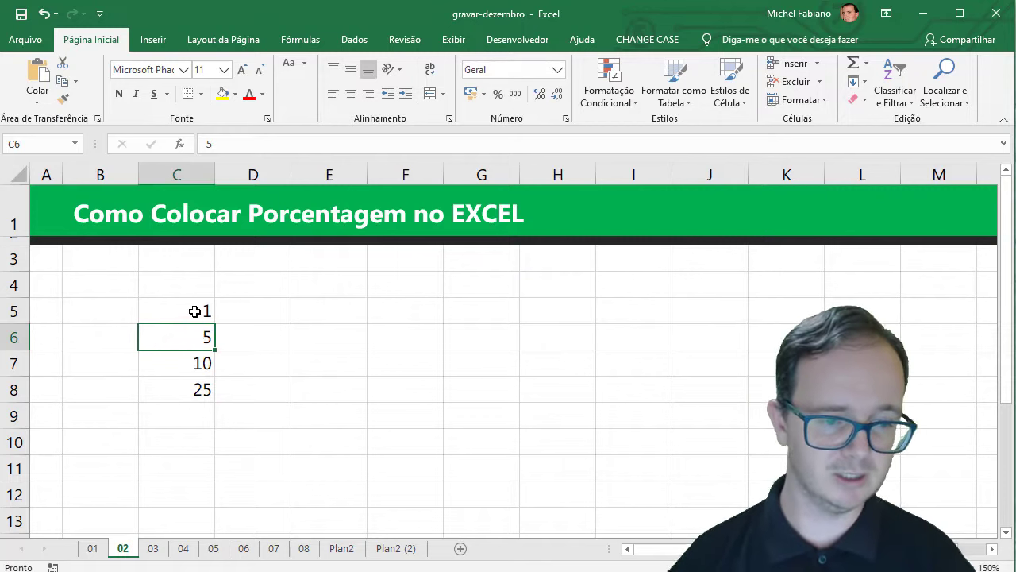
drag(194, 311, 194, 381)
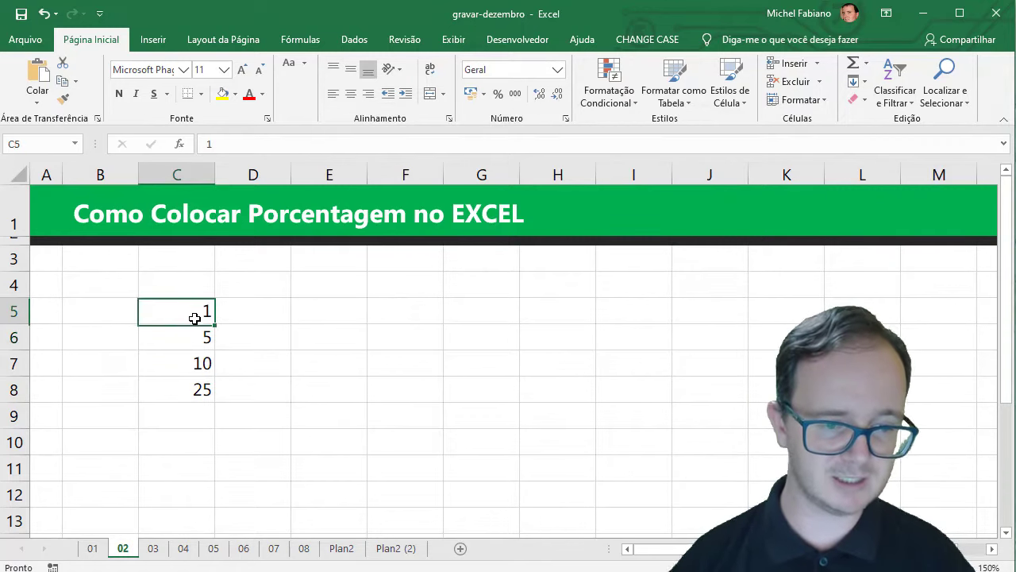
click(498, 95)
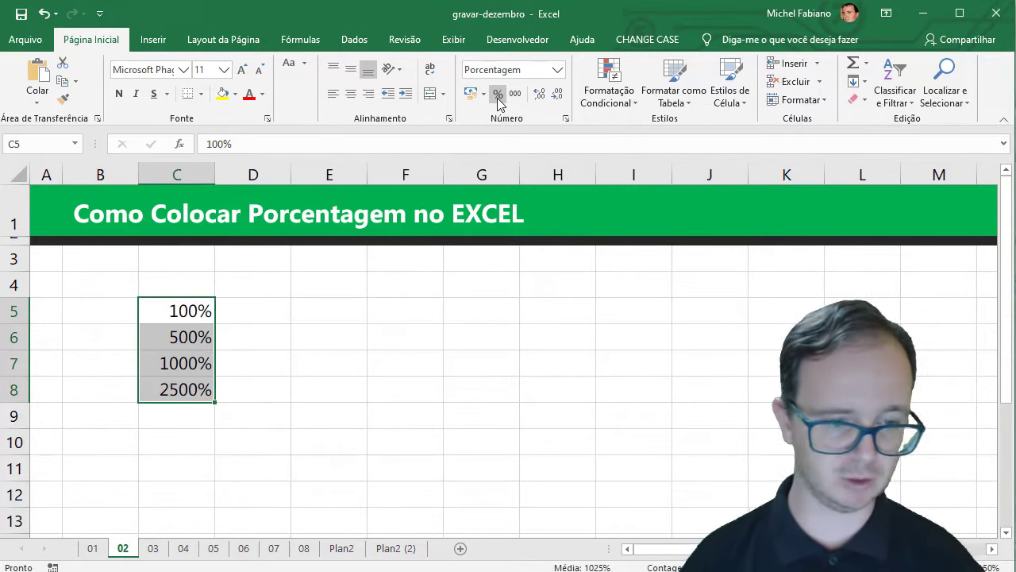
key(ctrl+z)
key(Down)
key(Down)
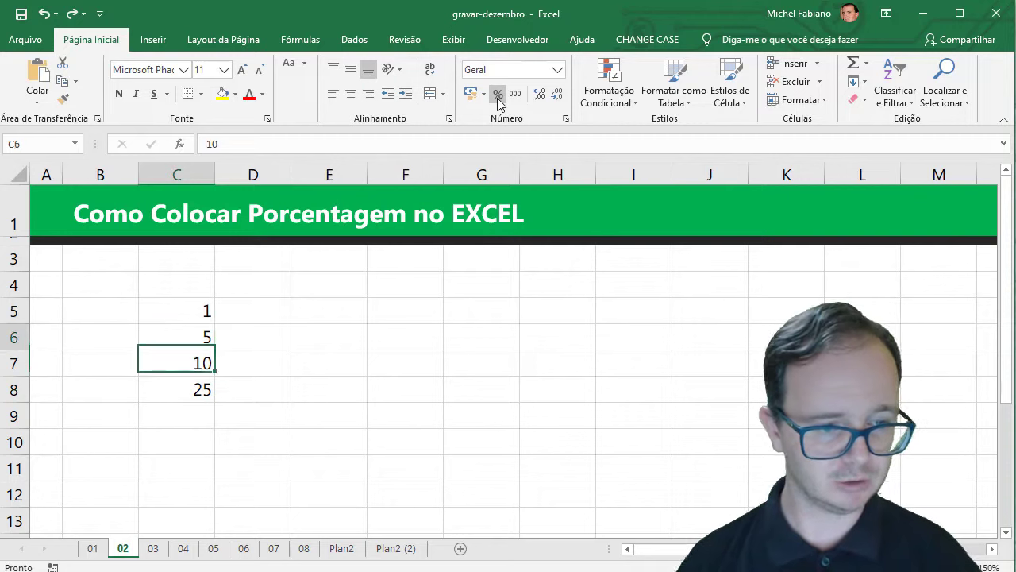
key(Up)
key(Up)
Enter the date 01/02 in B5, replacing a test entry
key(Left)
key(Up)
key(Down)
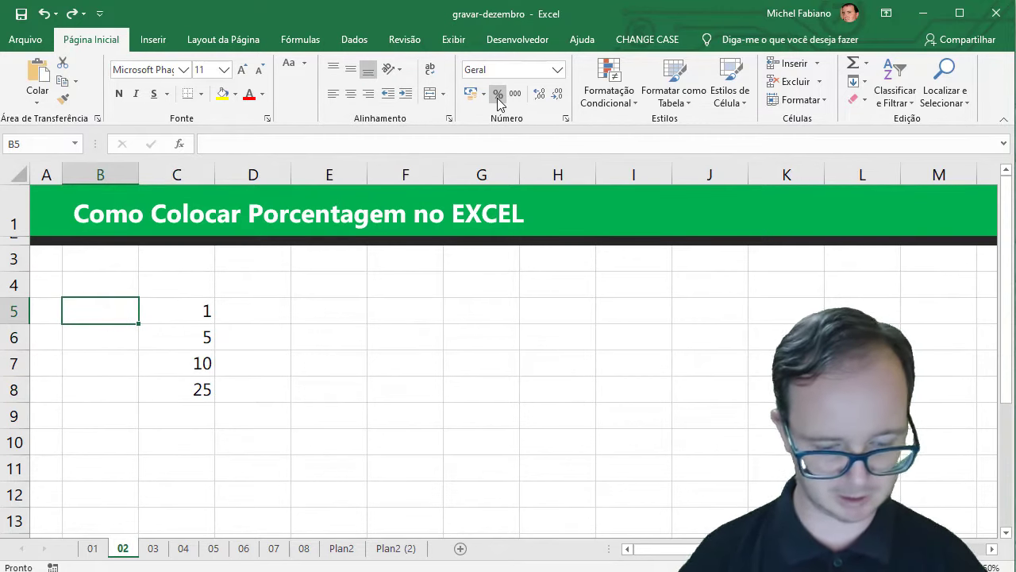
text(RJ)
key(Return)
key(Up)
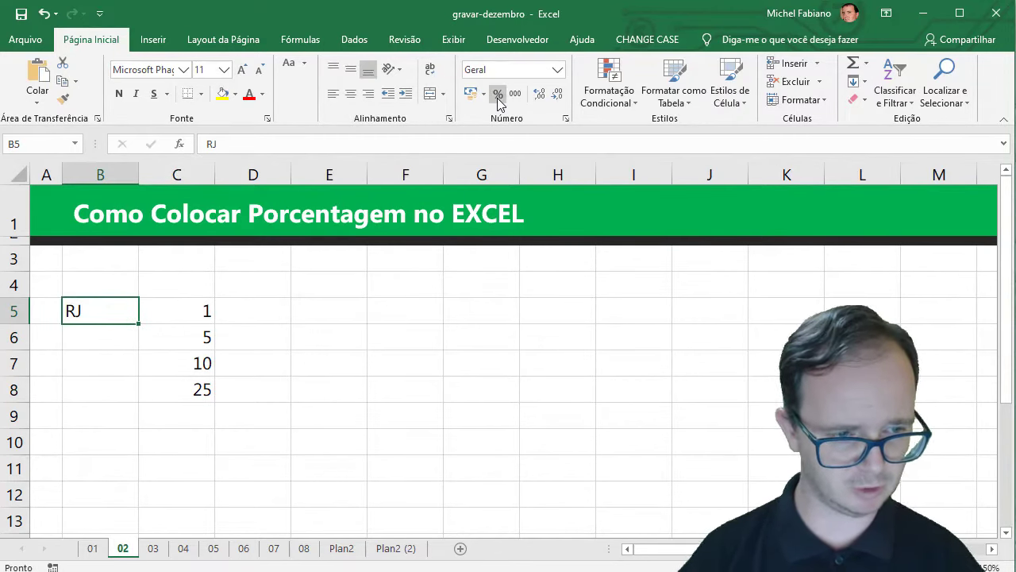
text(0)
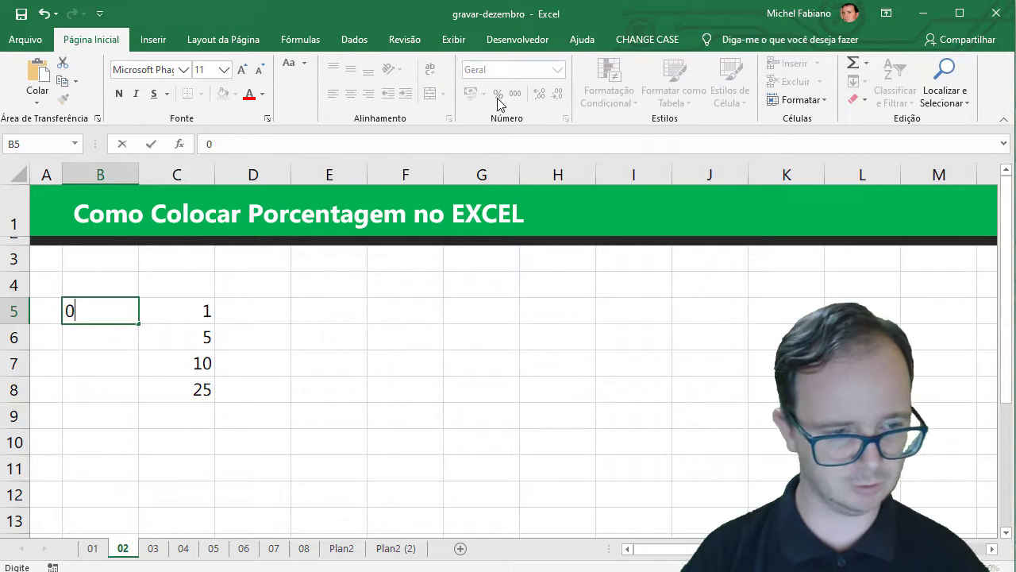
text(2)
key(Return)
text(01)
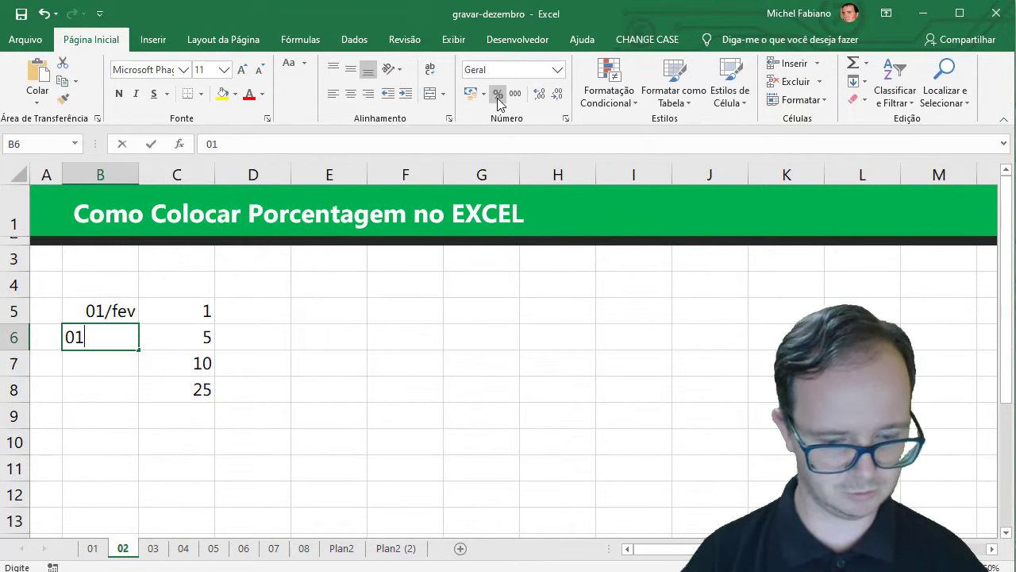
Enter the dates 01/03, 01/04 and 01/05 in B6:B8
text(/03/)
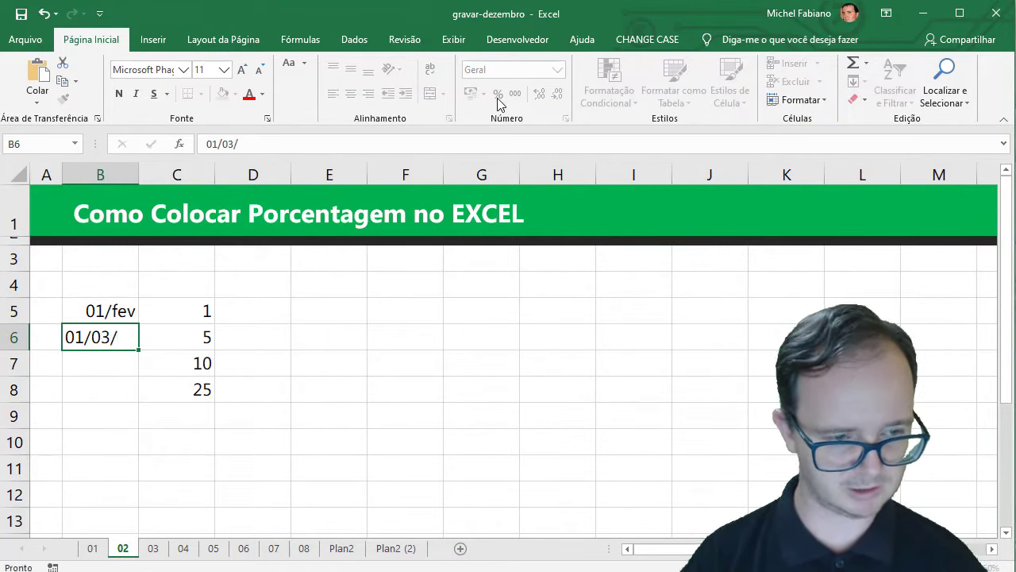
key(Return)
key(Up)
text(01/)
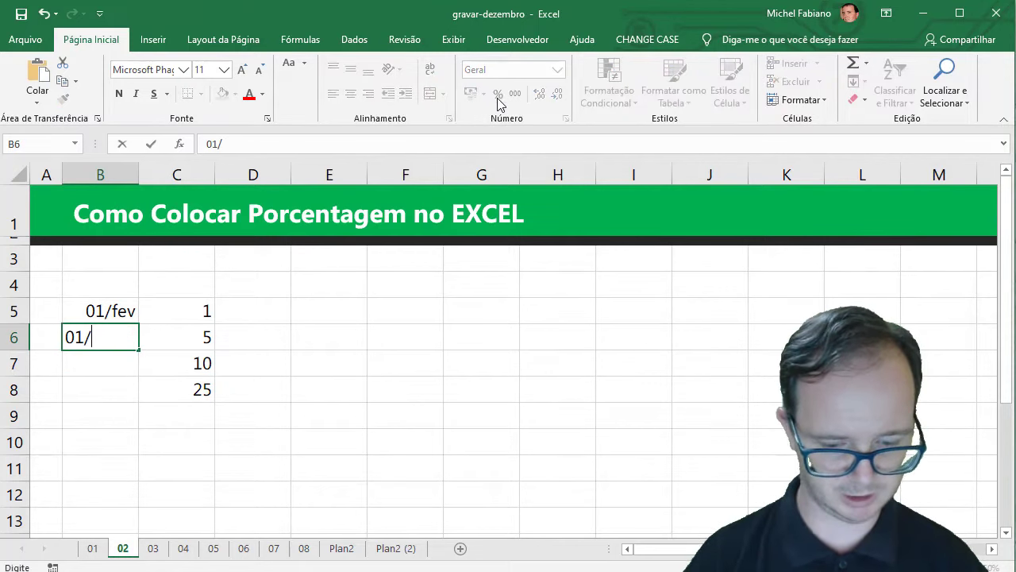
text(3)
key(Return)
text(01/04)
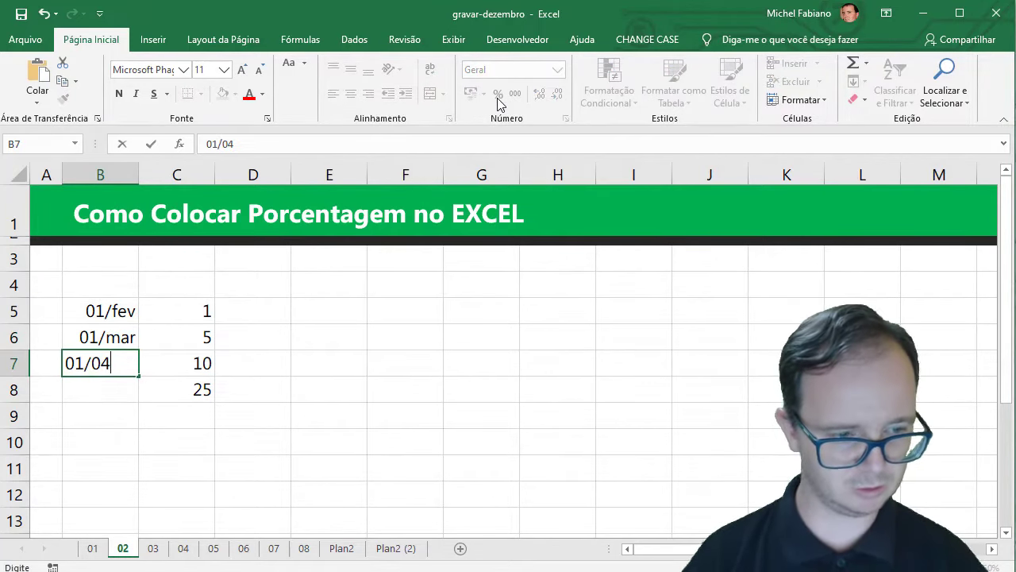
key(Return)
text(01)
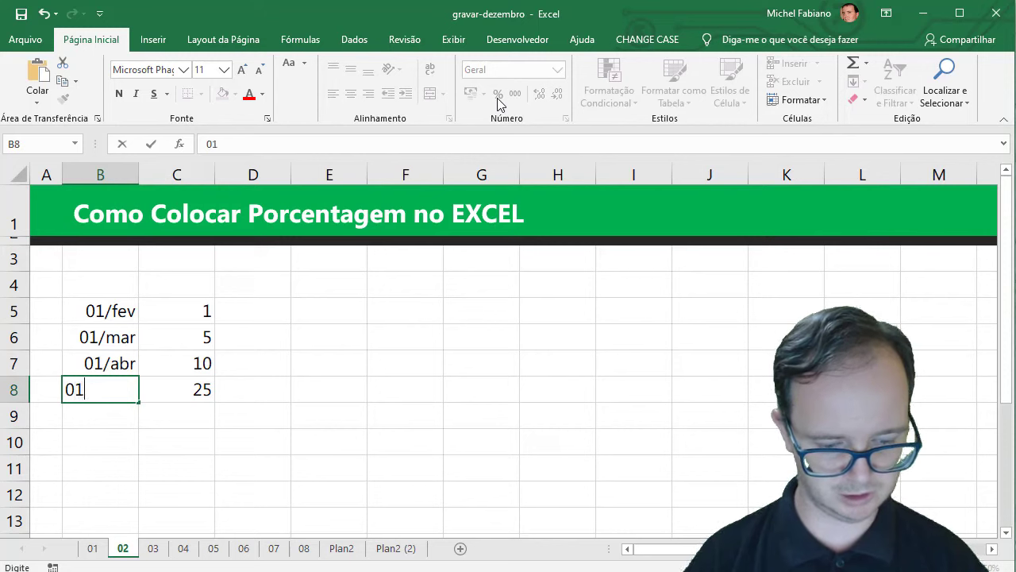
text(05)
key(Return)
Add the headers Vendas in C4 and Datas in B4
key(Right)
key(Up)
key(Up)
key(Up)
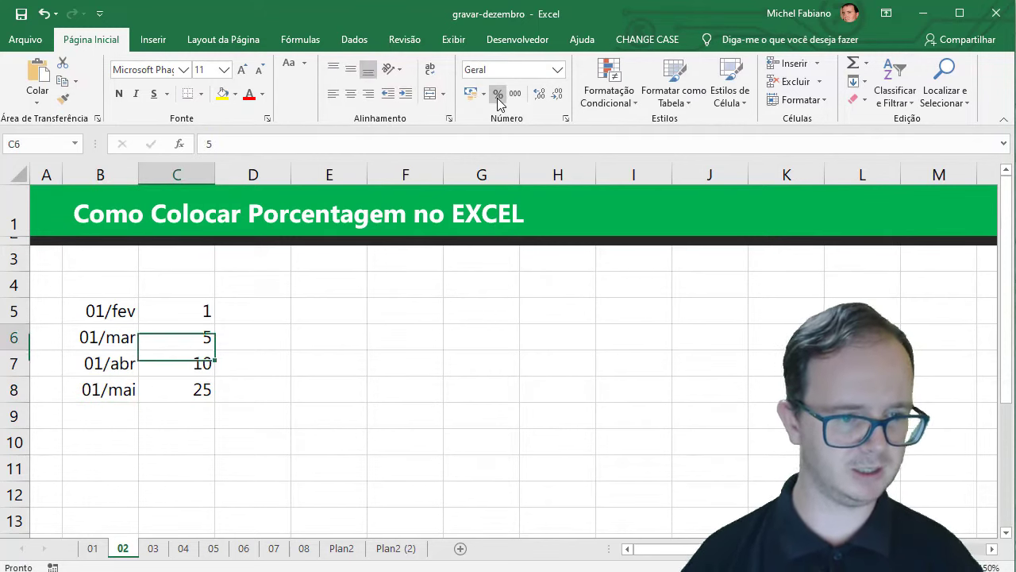
key(Up)
key(Up)
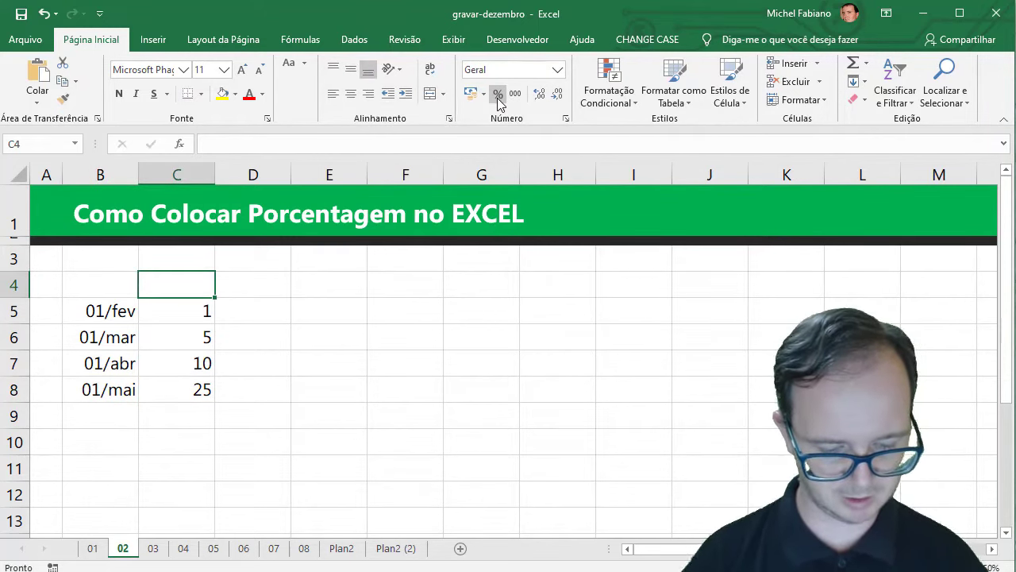
text(Vendas)
key(Return)
key(Up)
key(Left)
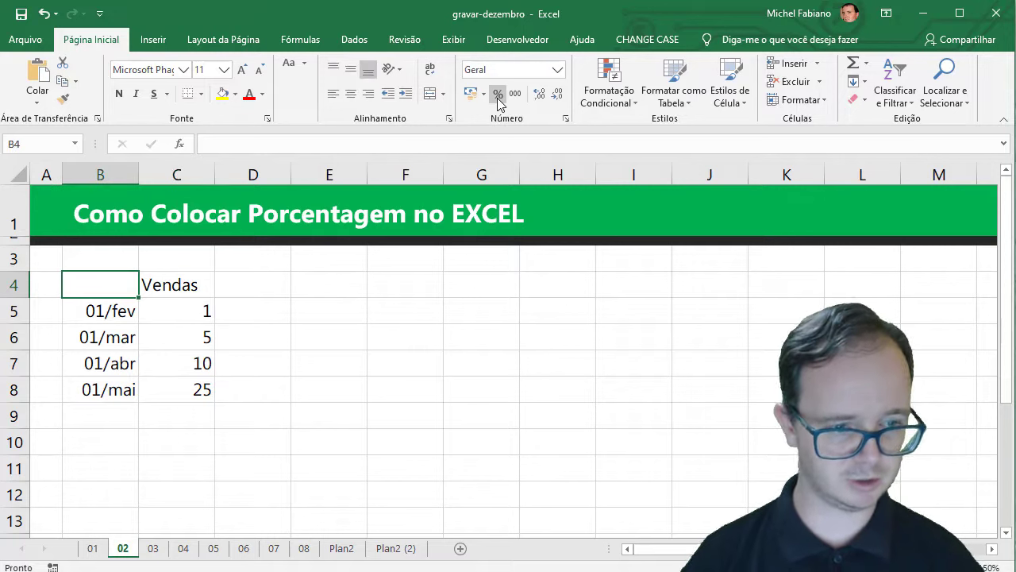
text(Datas)
key(Return)
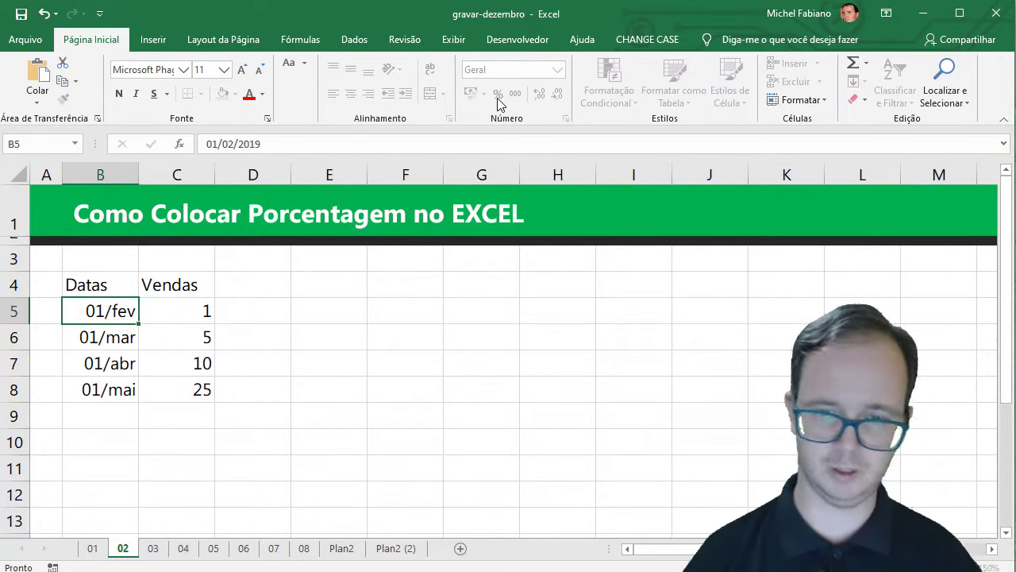
Enter the label TOTAL in B9 below the dates
key(Down)
key(Down)
key(Down)
key(Down)
text(TA)
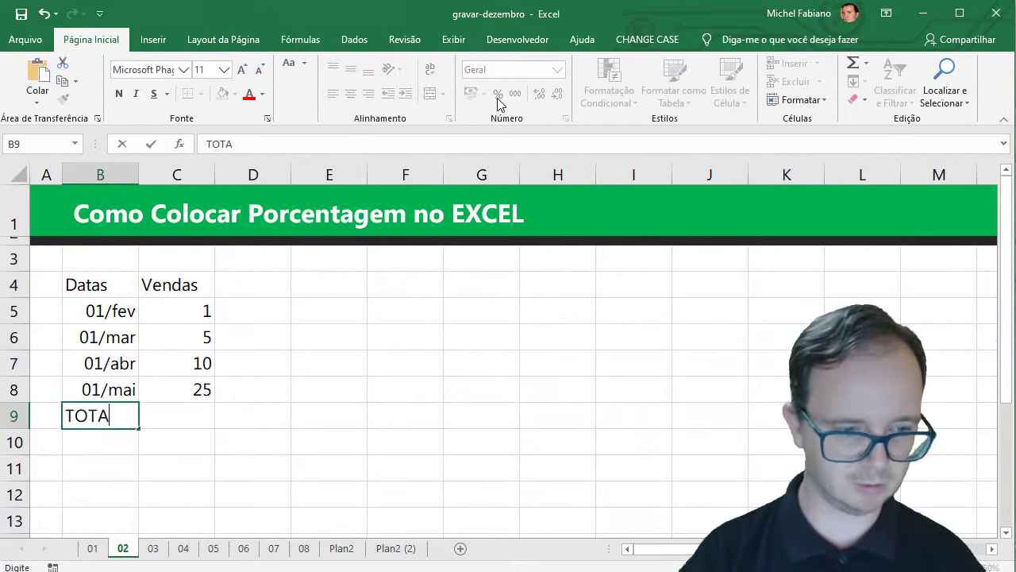
text(L)
key(Return)
key(Up)
key(Right)
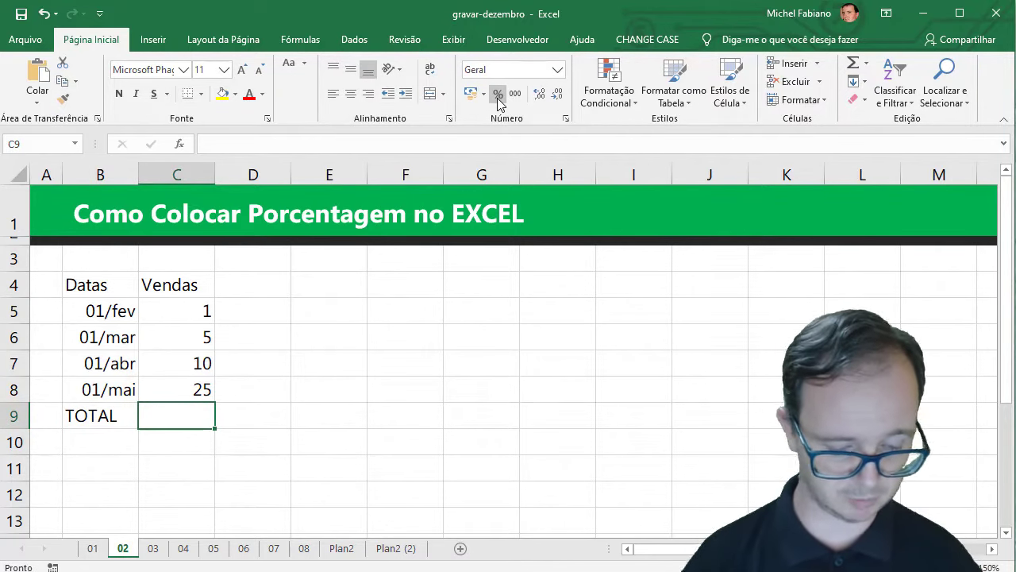
key(alt+equal)
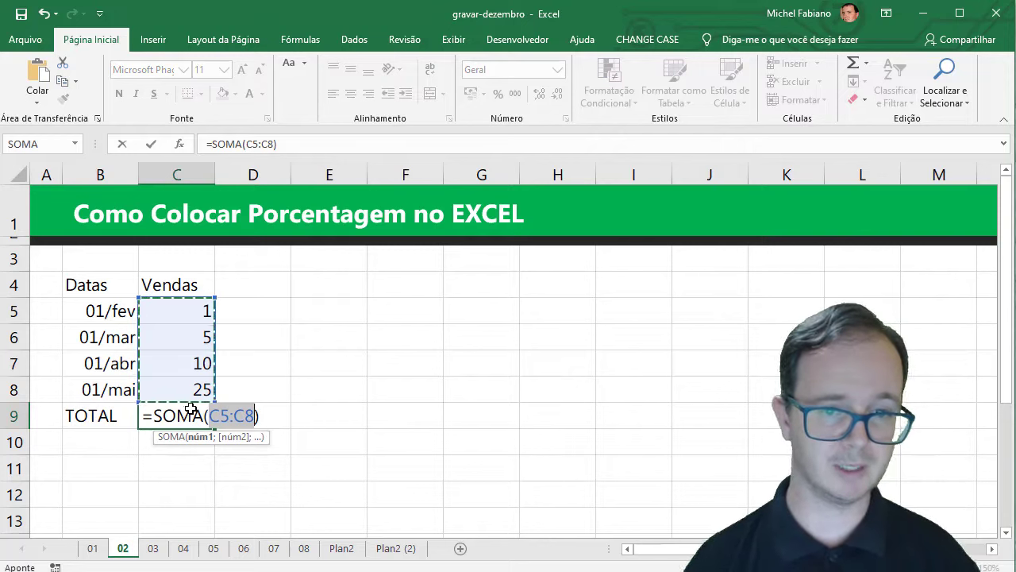
key(Return)
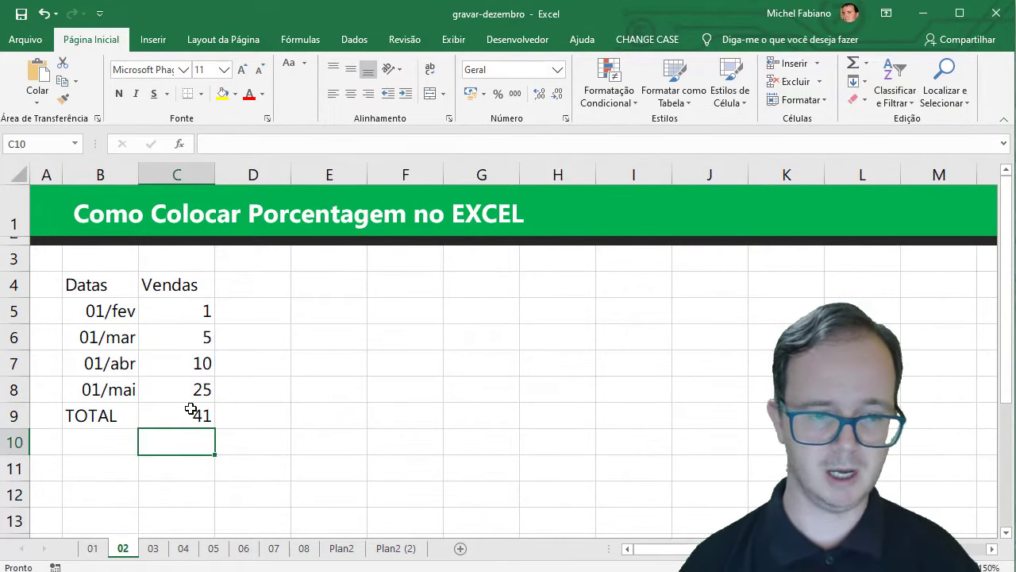
key(Right)
key(Up)
key(Left)
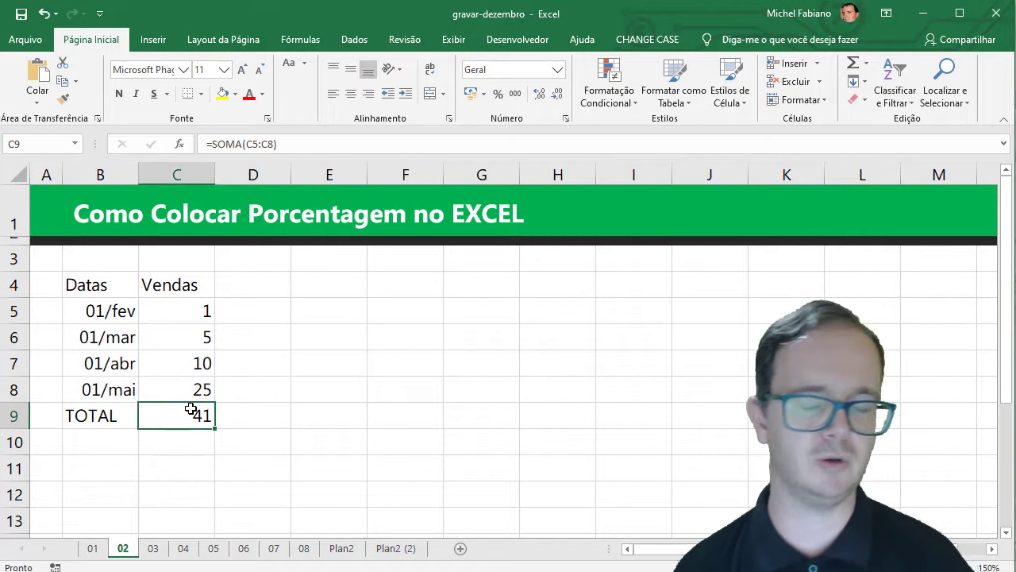
drag(82, 413, 169, 411)
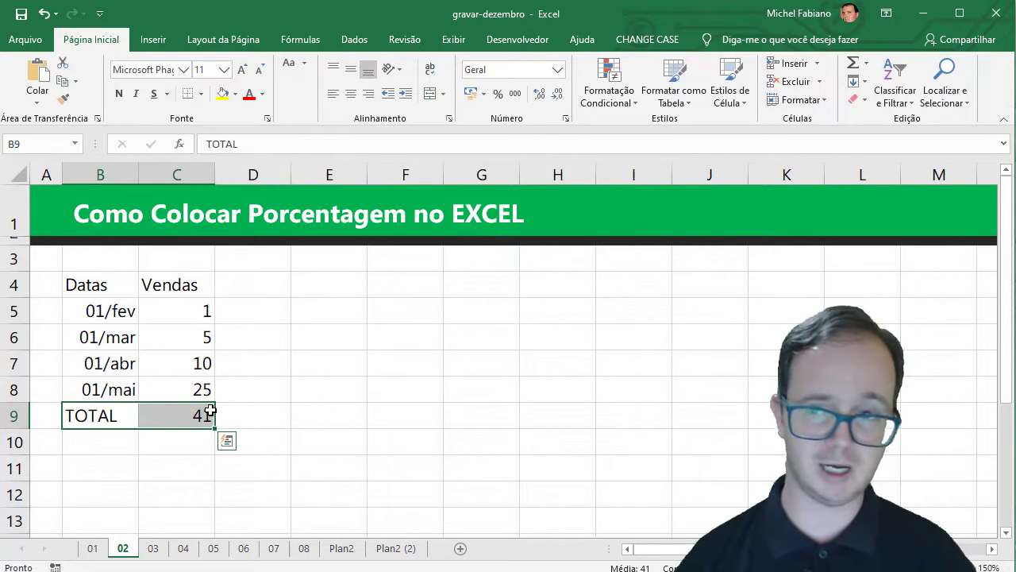
drag(174, 309, 184, 382)
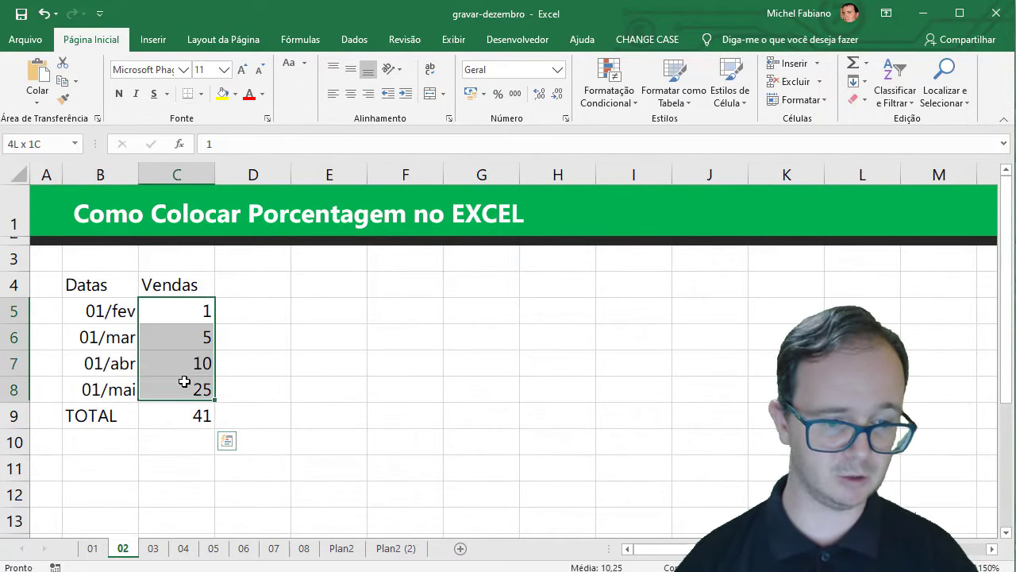
click(162, 40)
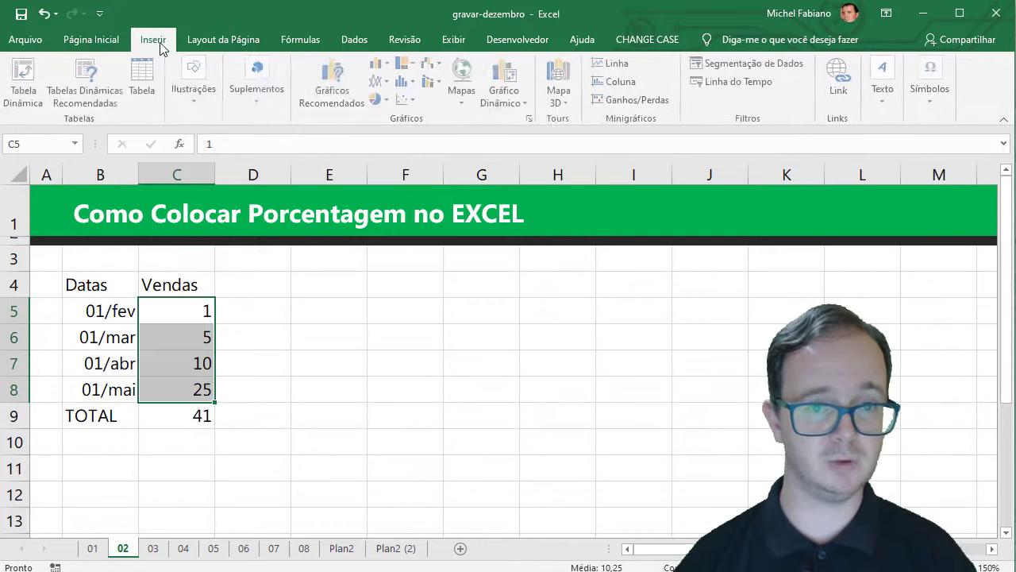
click(390, 105)
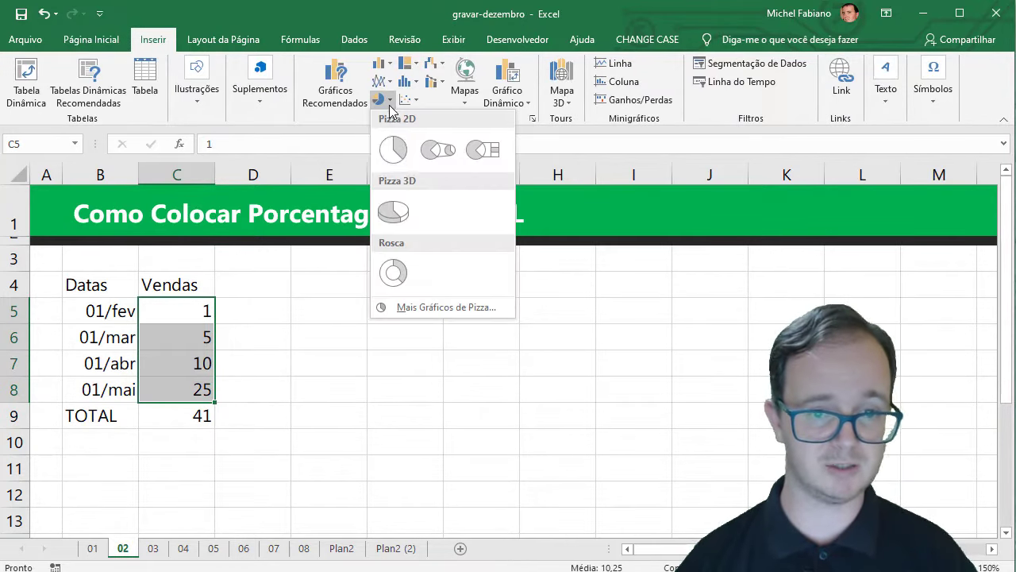
click(387, 150)
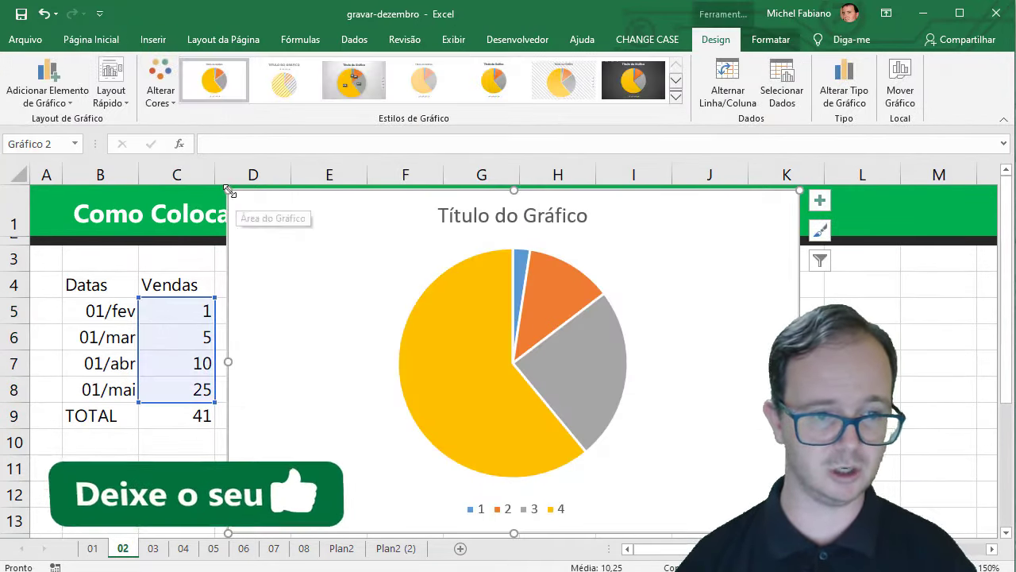
mouse_move(267, 213)
mouse_down()
mouse_move(495, 317)
mouse_move(270, 263)
mouse_up()
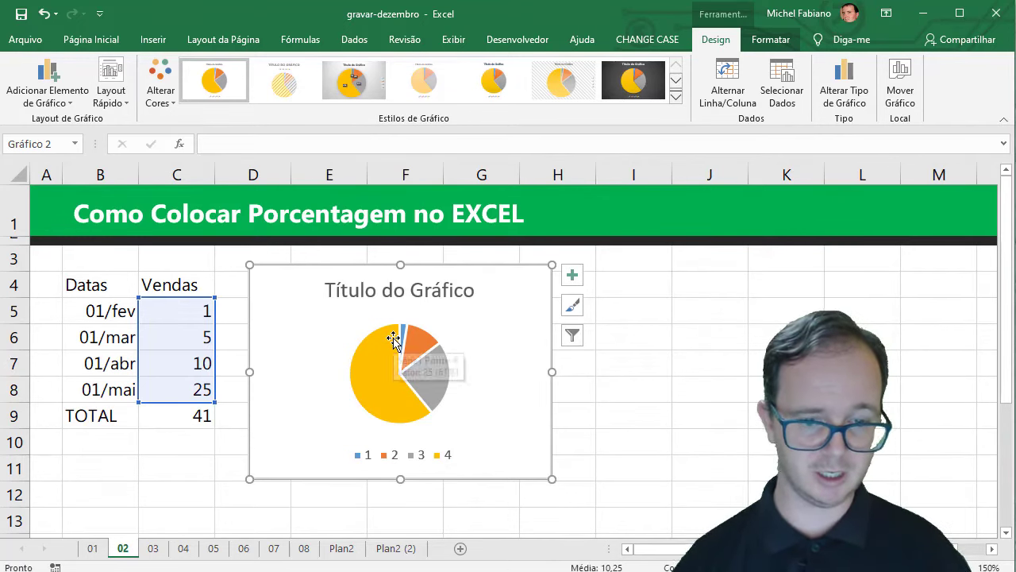
mouse_move(401, 393)
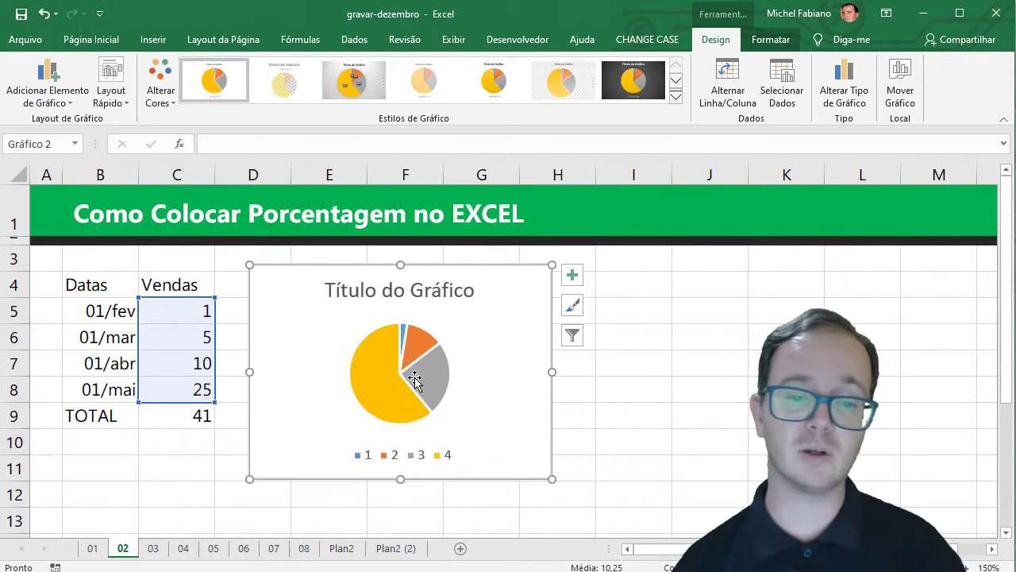
mouse_move(431, 359)
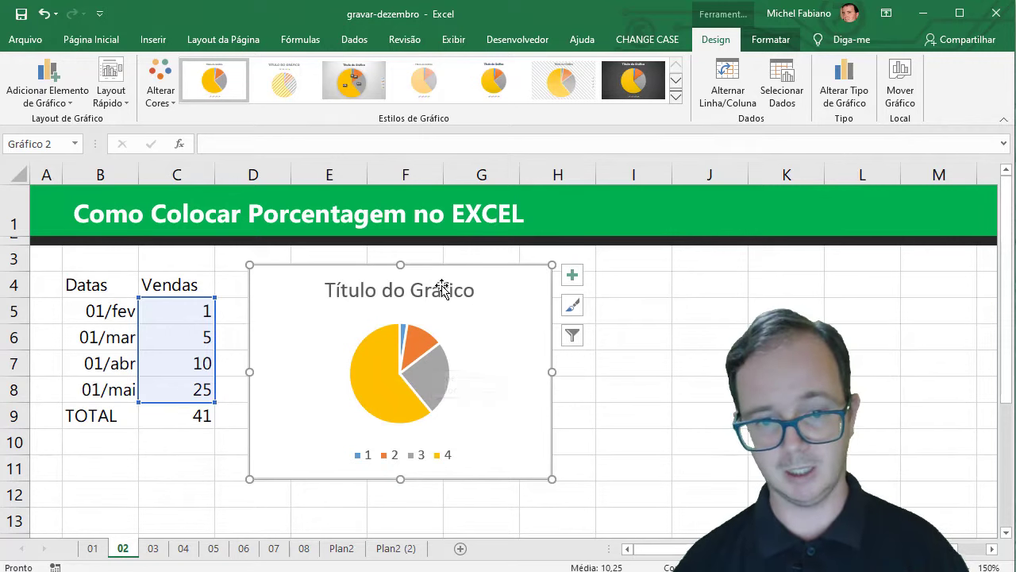
Delete the pie chart and enter =C5/C9 in D5
key(Delete)
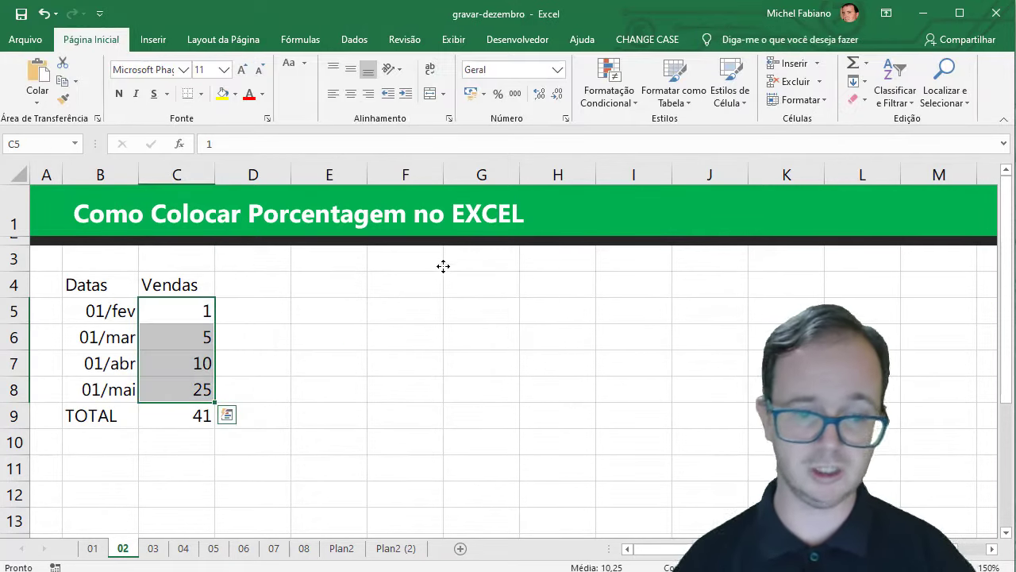
click(263, 317)
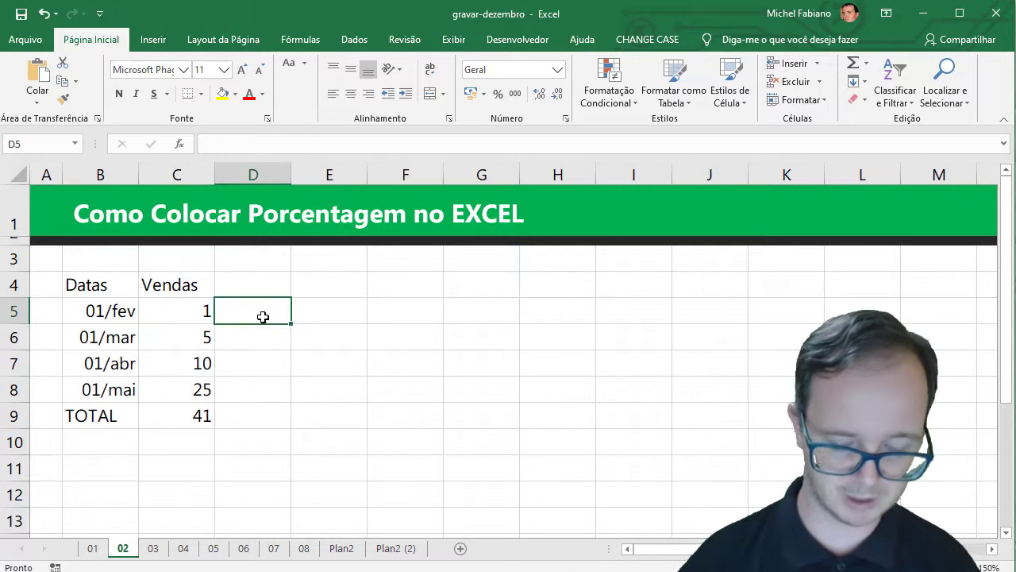
text(=)
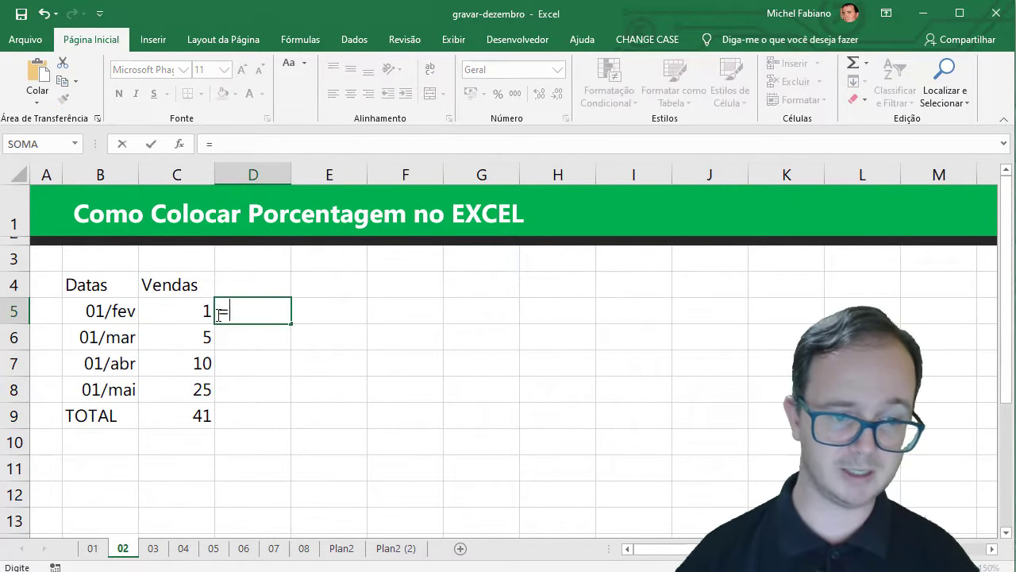
click(196, 312)
text(/)
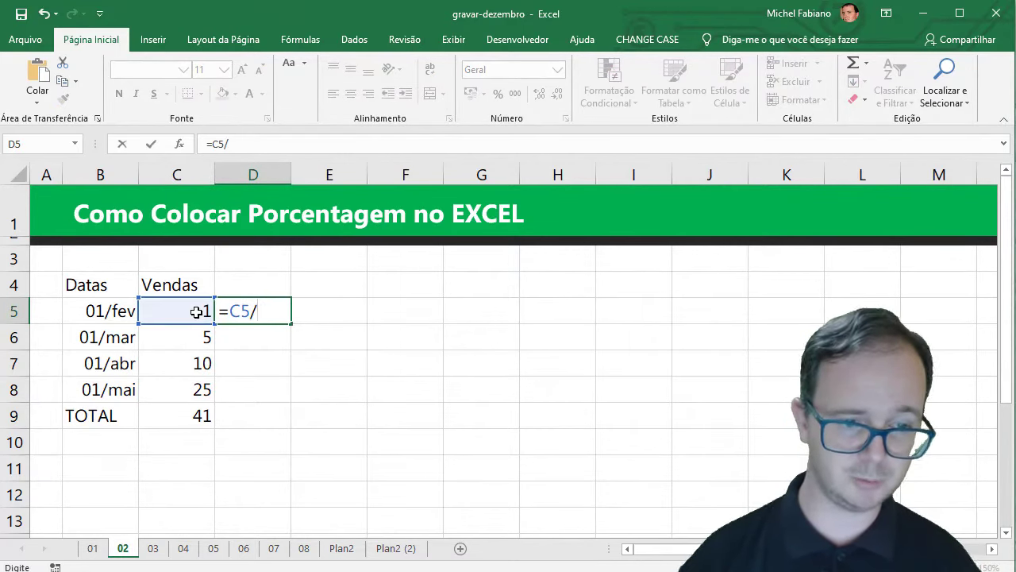
click(189, 418)
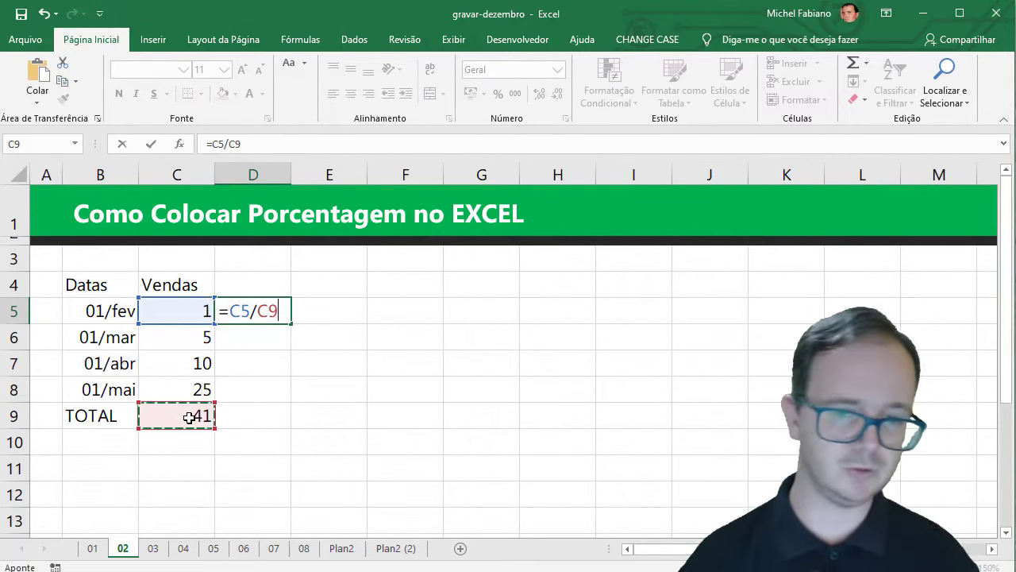
key(Return)
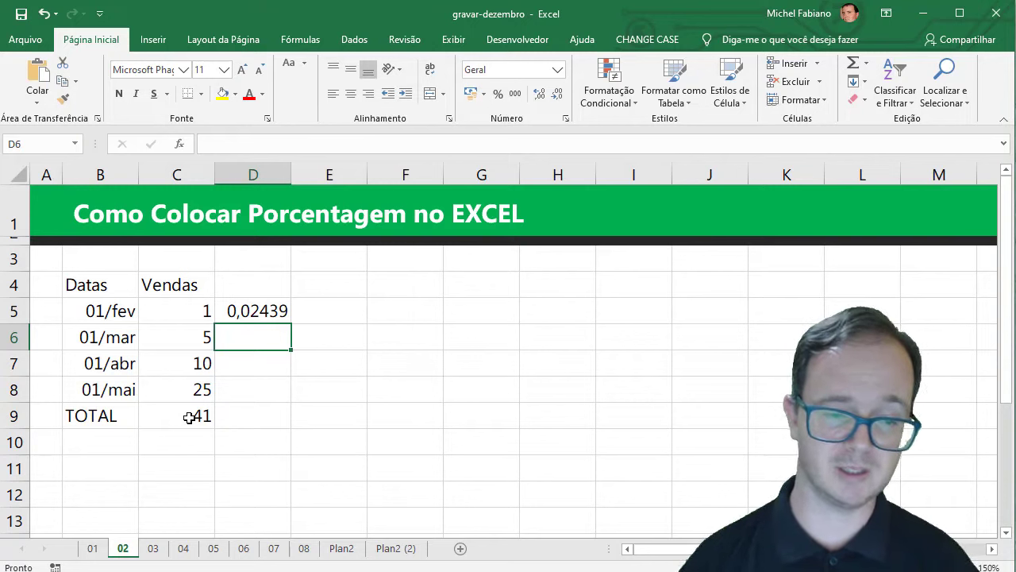
Enter the share formulas =C6/C9 in D6 and =C7/C9 in D7
text(=)
key(Left)
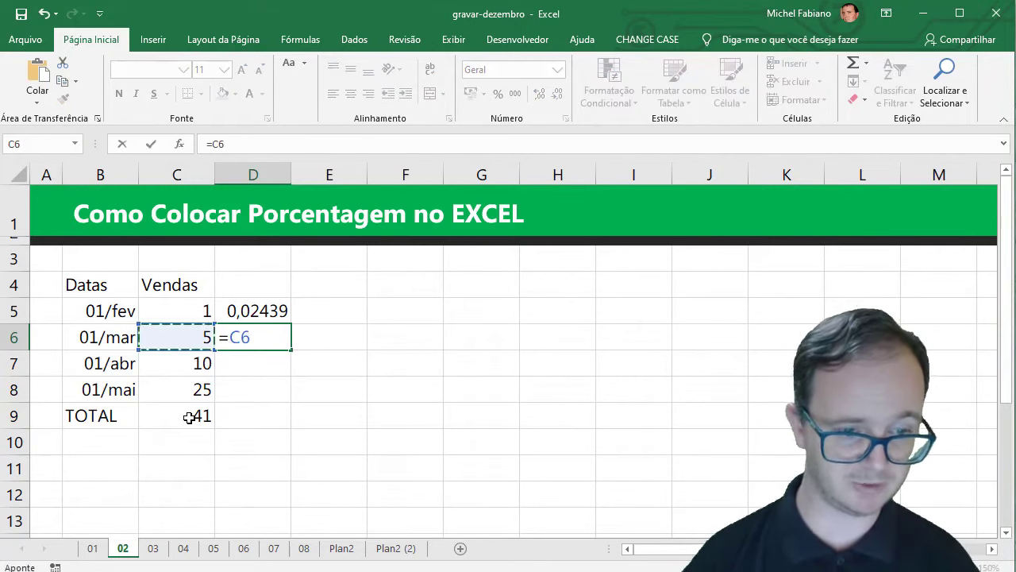
text(/)
click(189, 417)
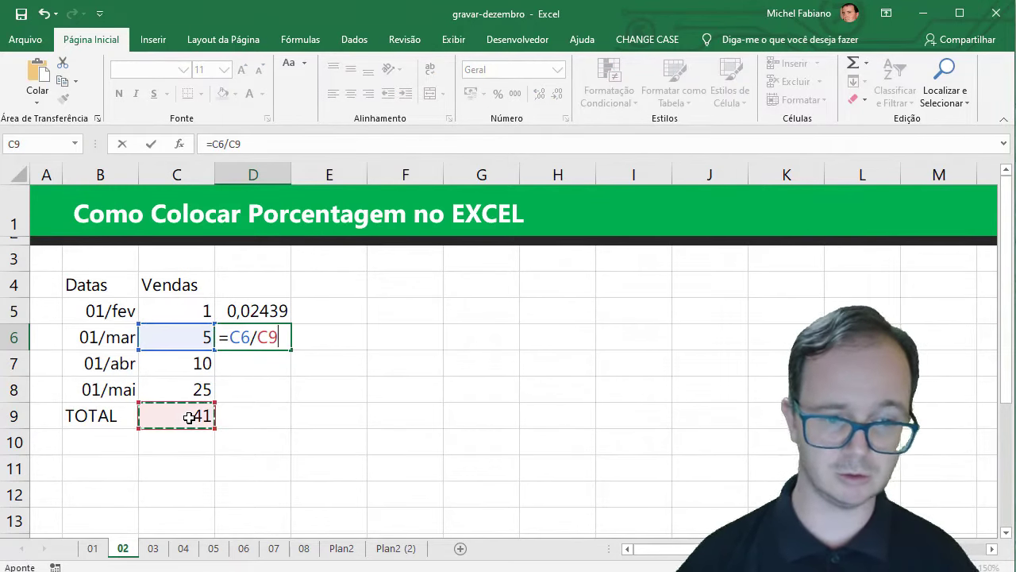
key(Return)
text(=)
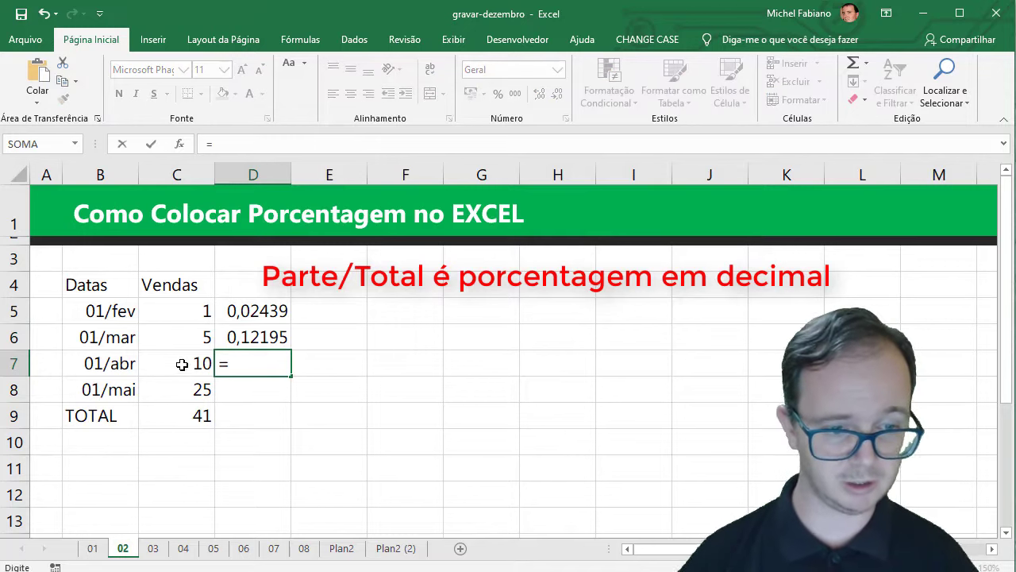
click(184, 362)
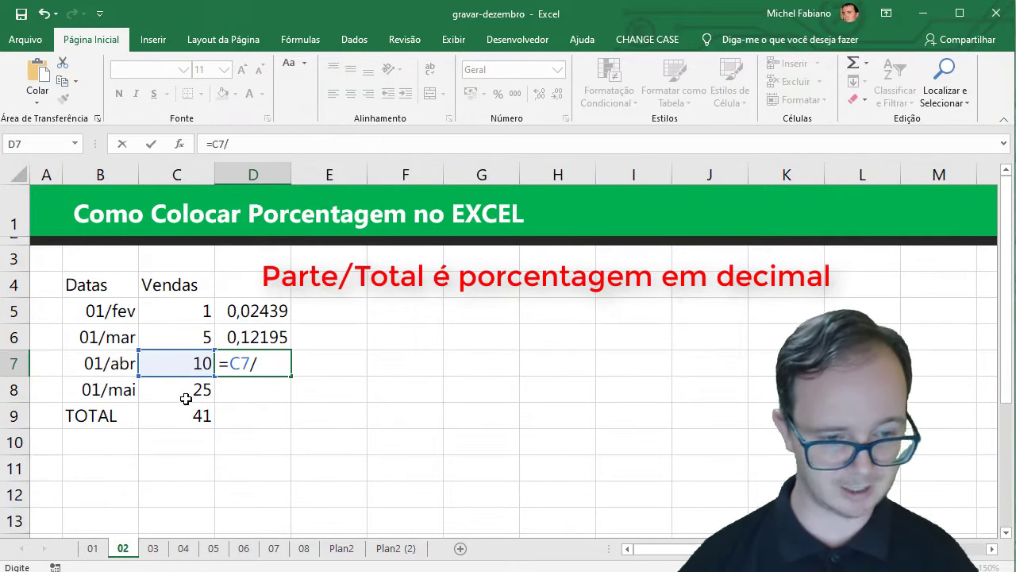
click(181, 416)
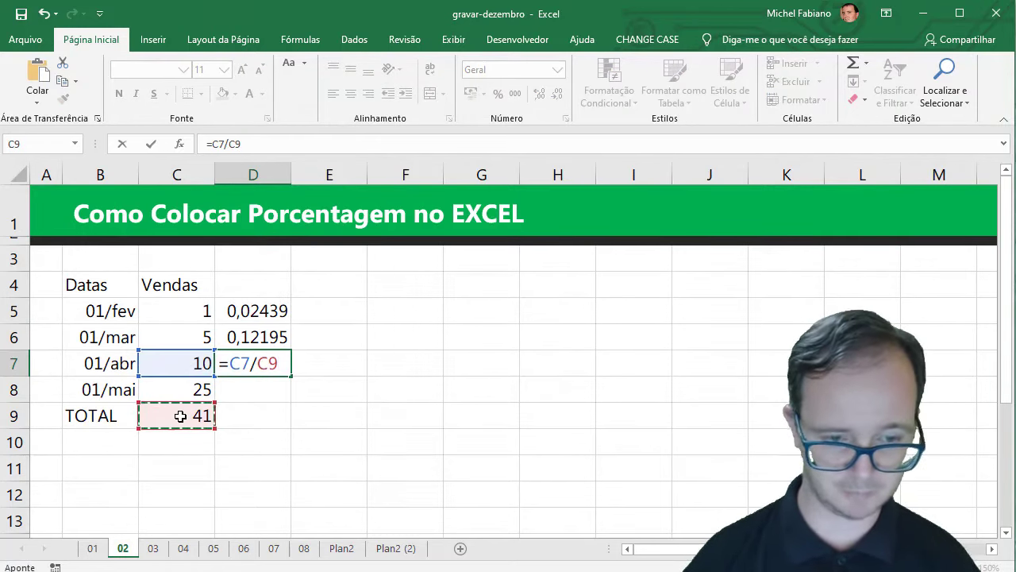
key(Return)
Enter =C8/C9 in D8, completing shares 0,02439 through 0,60976
text(=)
key(Left)
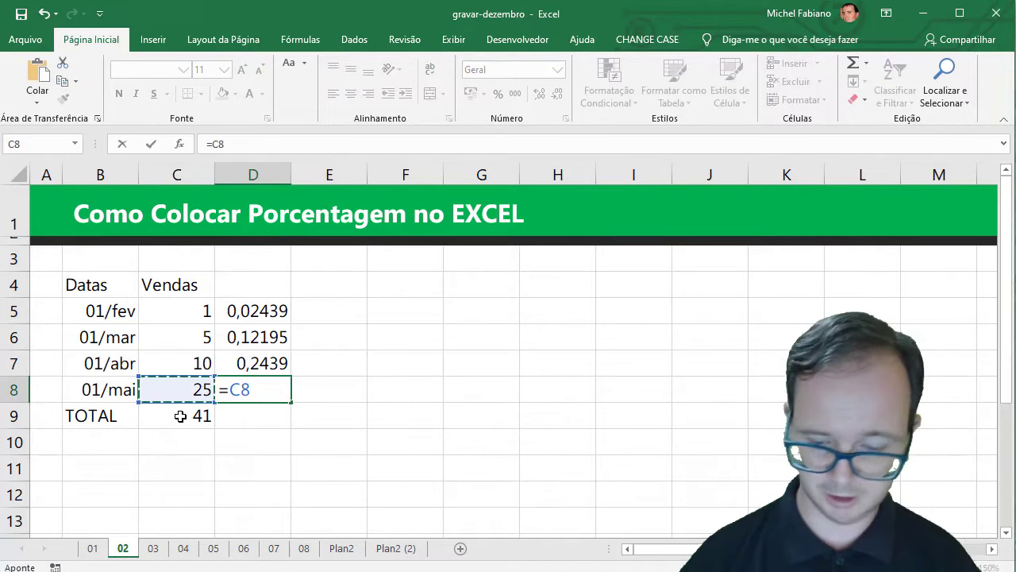
text(/)
click(181, 416)
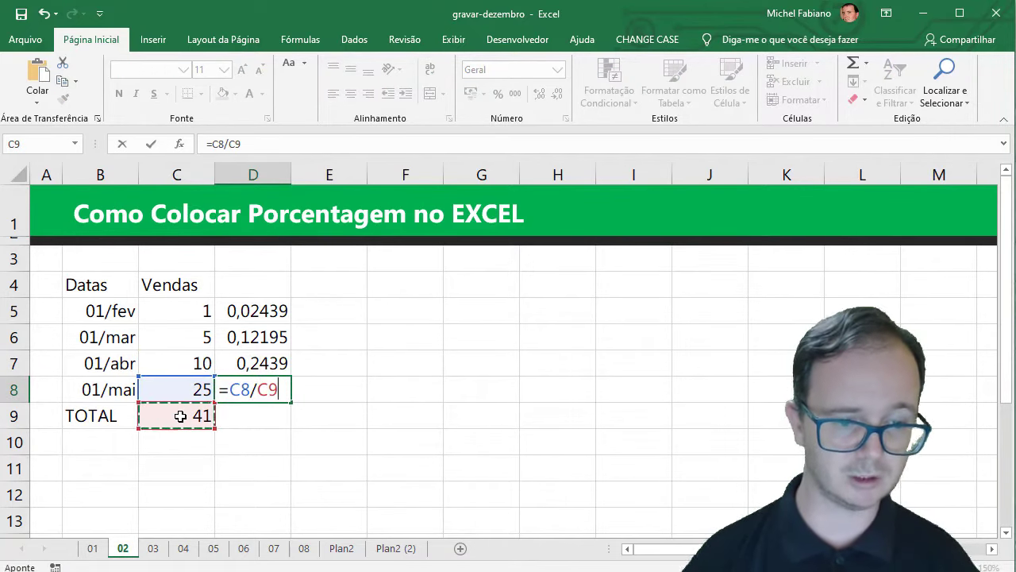
key(Return)
key(Right)
key(Up)
key(Left)
key(Down)
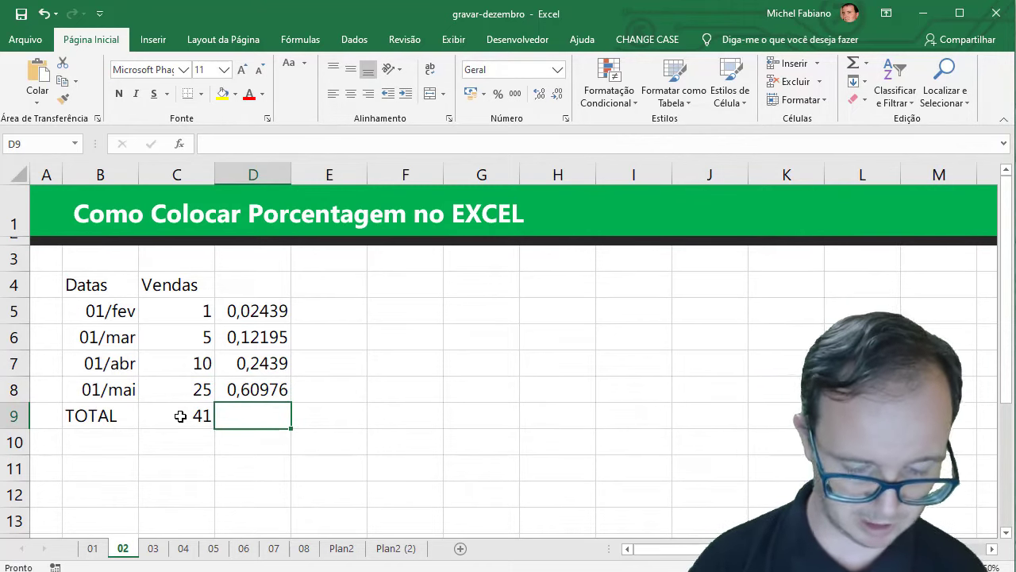
AutoSum the shares D5:D8 into D9, which shows 1
key(alt+equal)
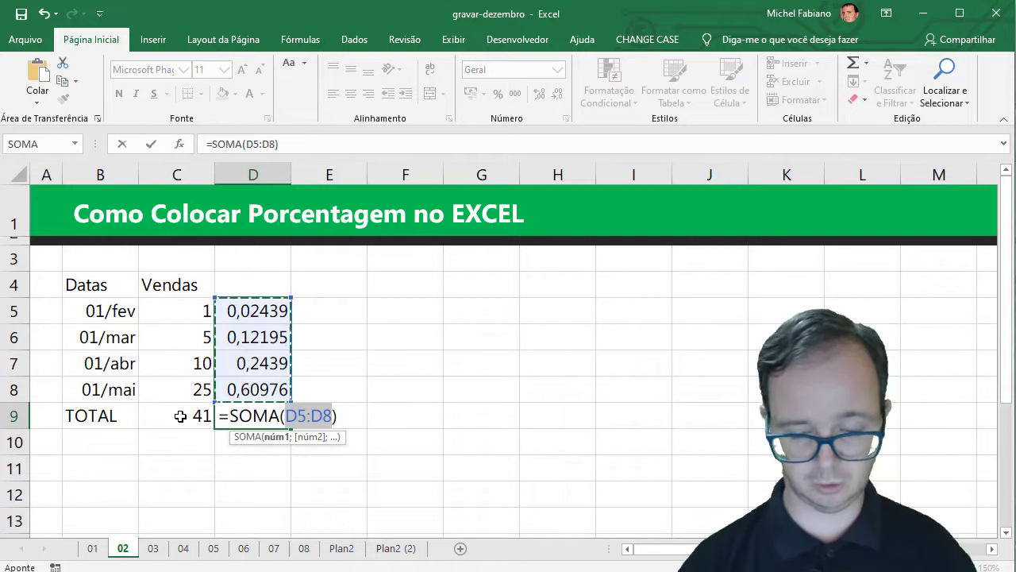
key(Return)
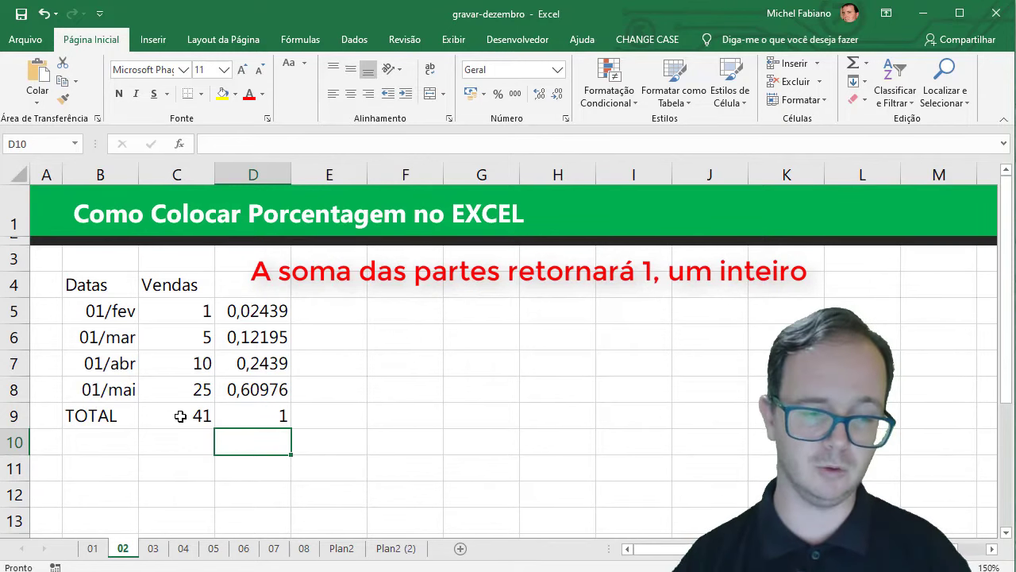
click(265, 312)
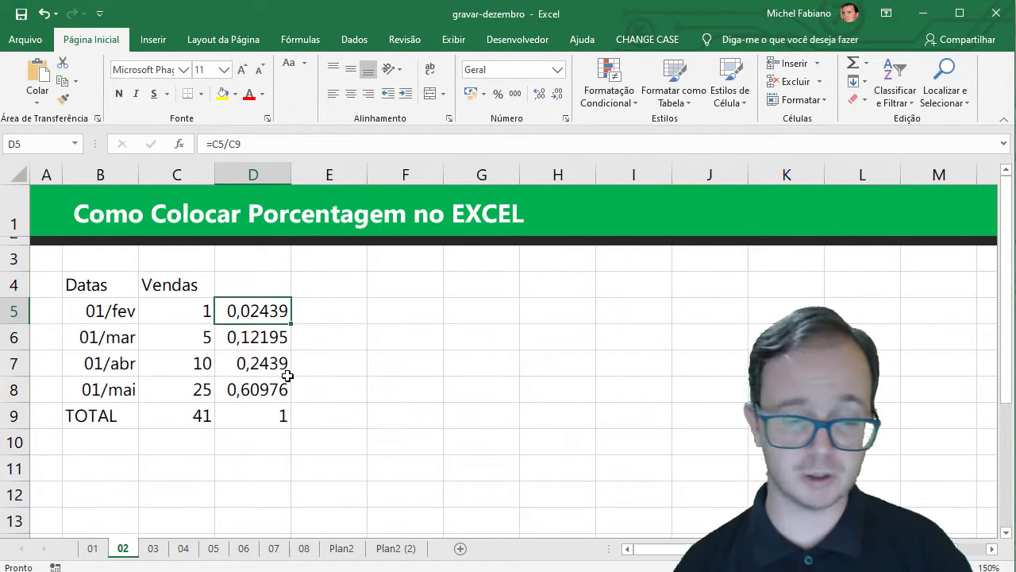
Format D5:D9 with Percent Style, showing 2%, 12%, 24%, 61% and 100%
drag(258, 318, 254, 417)
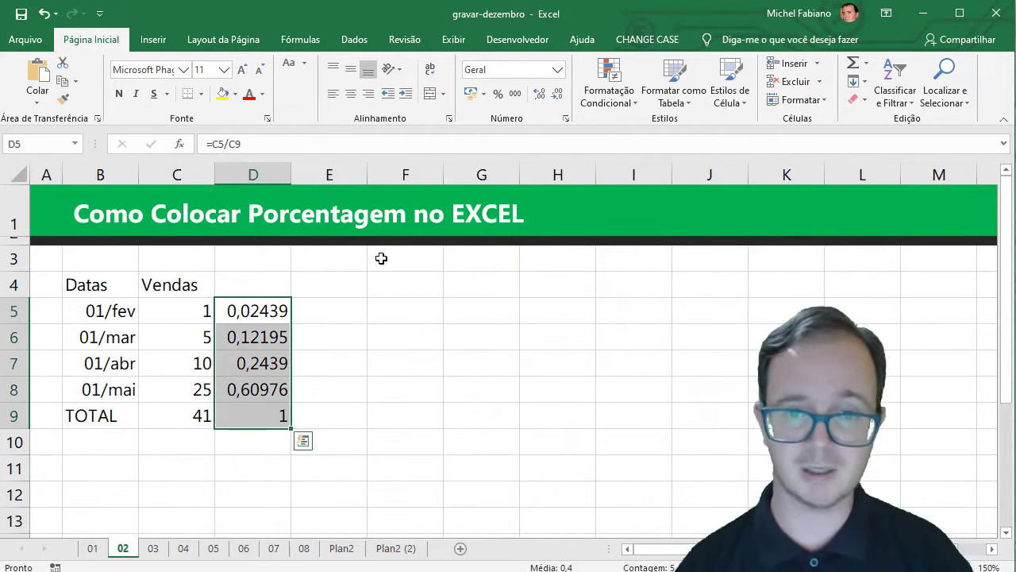
click(495, 97)
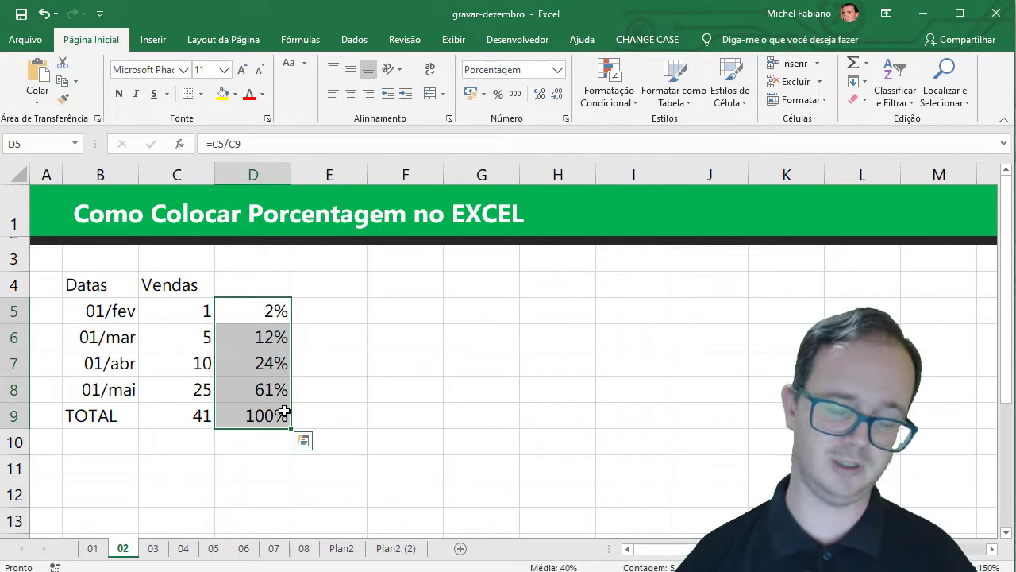
Insert a 2D pie chart, then delete it because it included the total
click(156, 42)
click(389, 104)
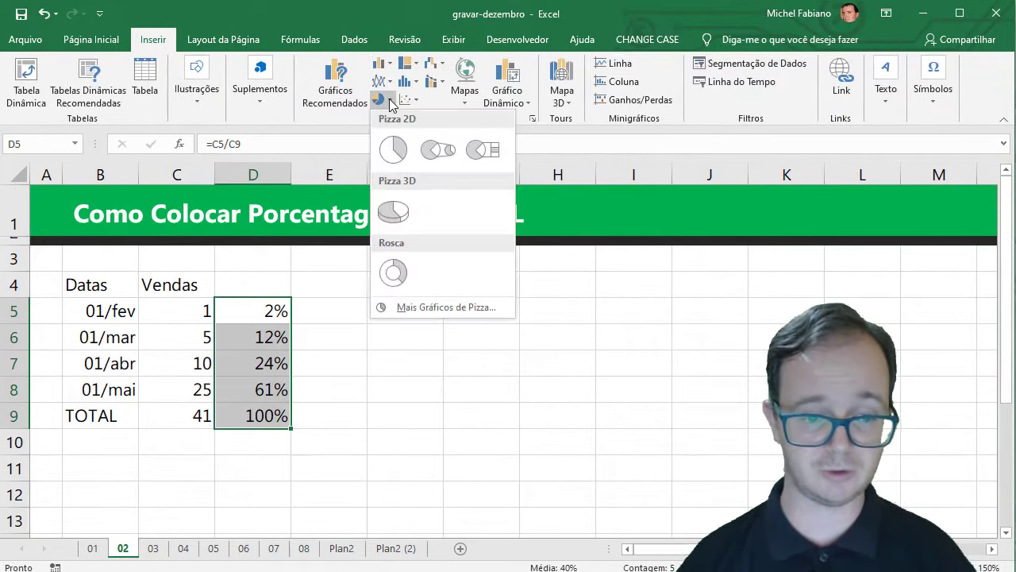
click(394, 150)
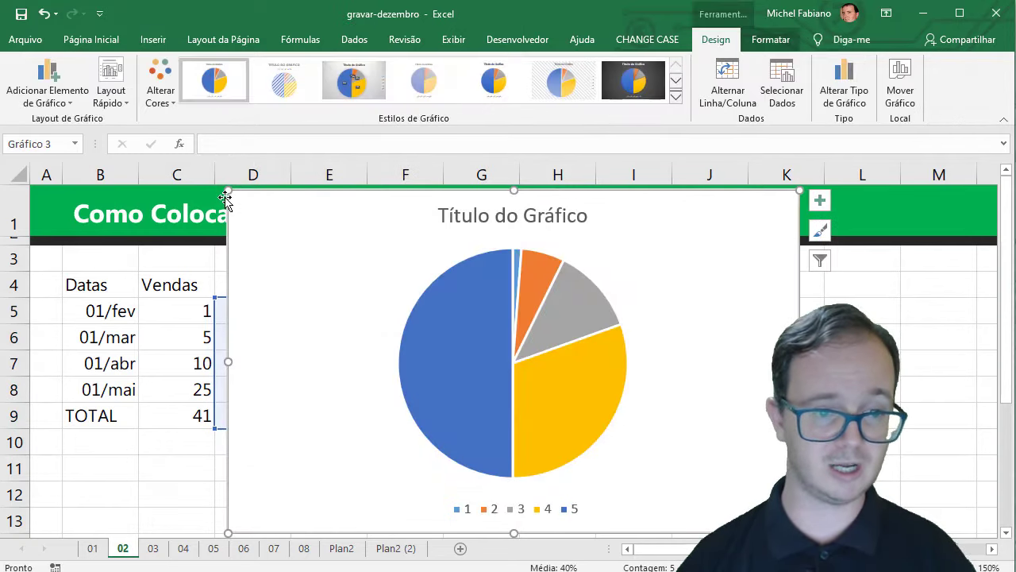
mouse_move(226, 191)
mouse_down()
mouse_move(416, 266)
mouse_move(330, 230)
mouse_up()
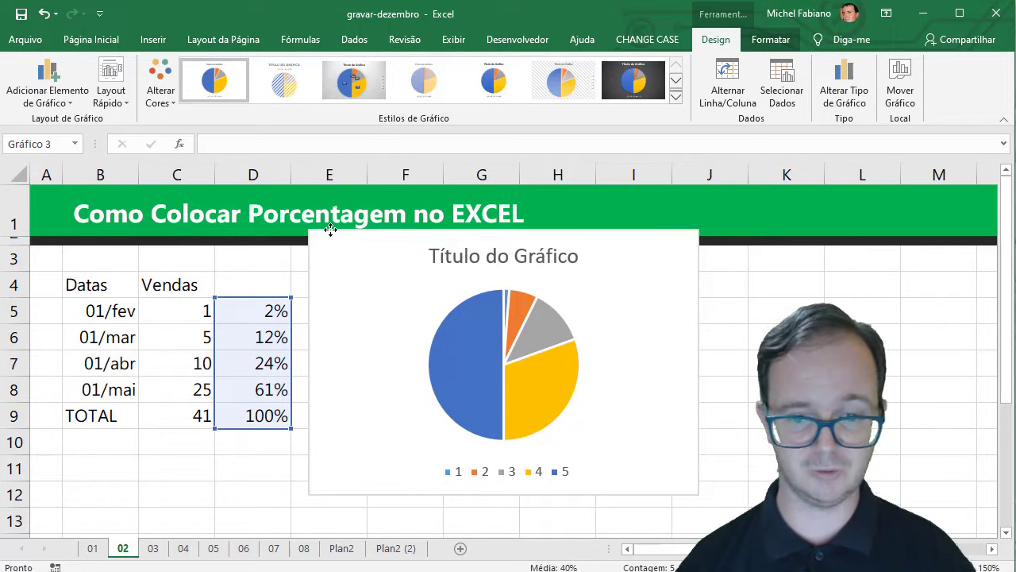
key(Delete)
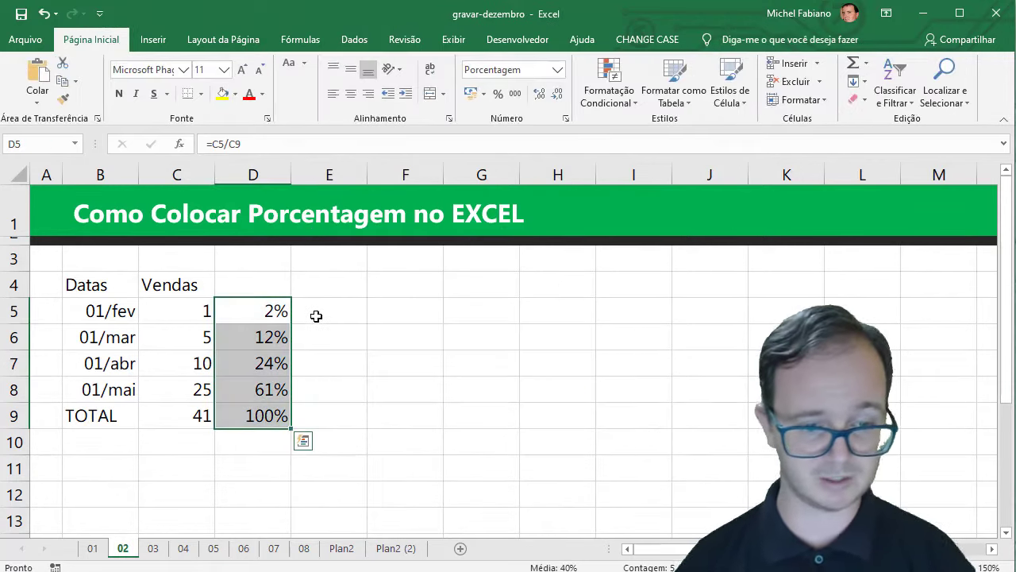
Insert a 2D pie chart of the shares D5:D8 beside the table
drag(270, 308, 265, 387)
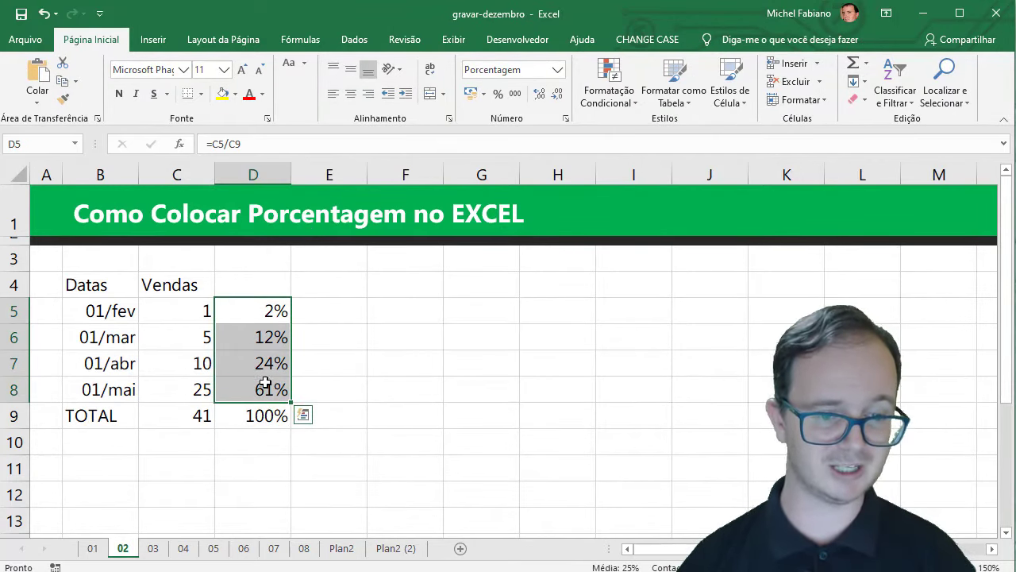
click(155, 40)
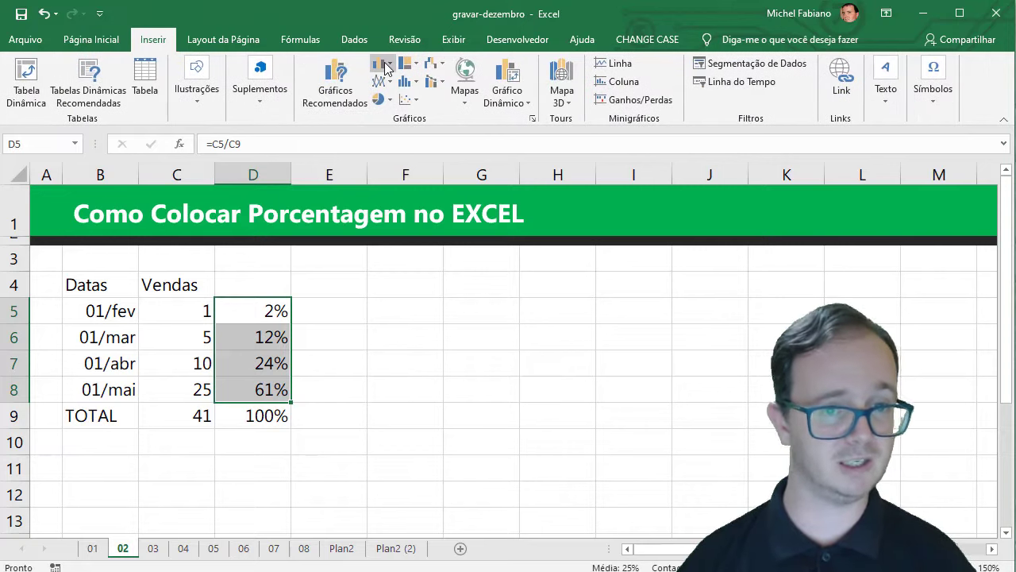
click(391, 98)
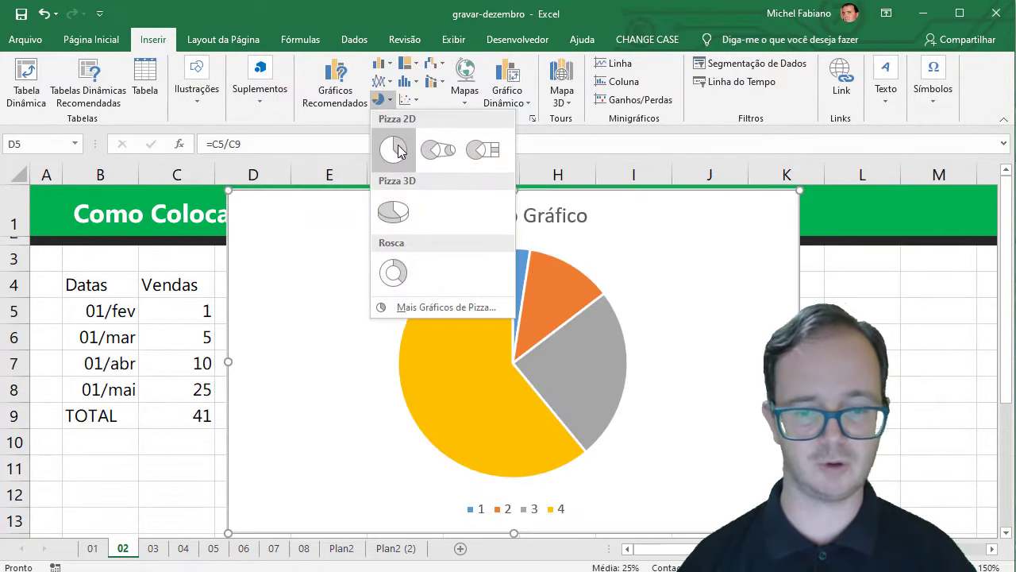
click(397, 150)
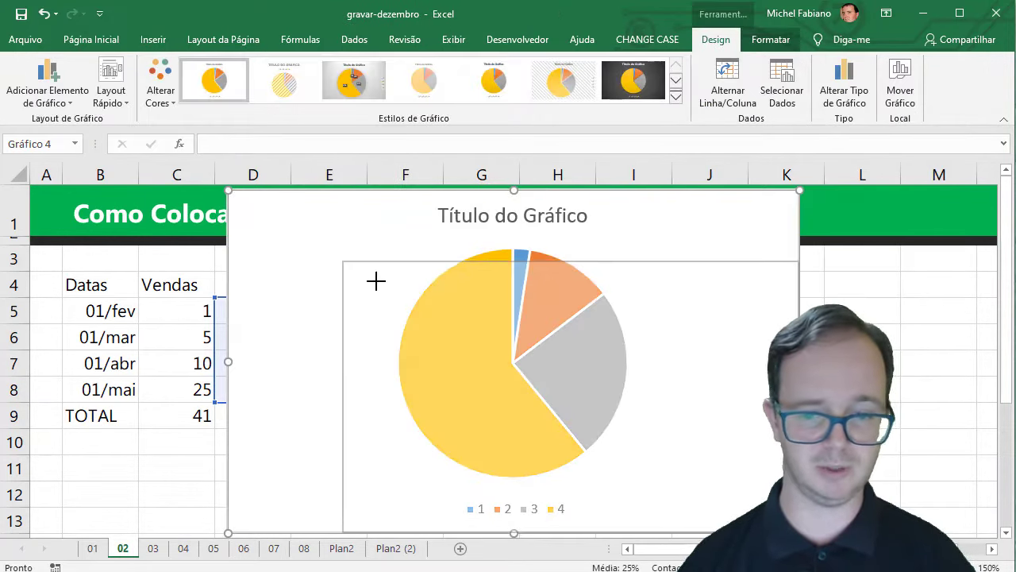
mouse_move(225, 191)
mouse_down()
mouse_move(386, 284)
mouse_move(344, 249)
mouse_up()
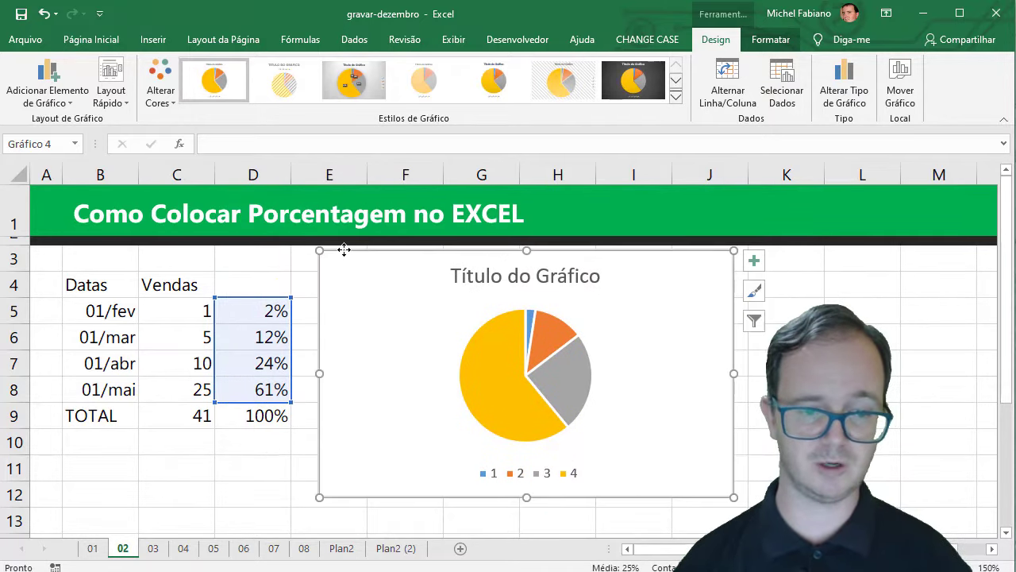
mouse_move(490, 359)
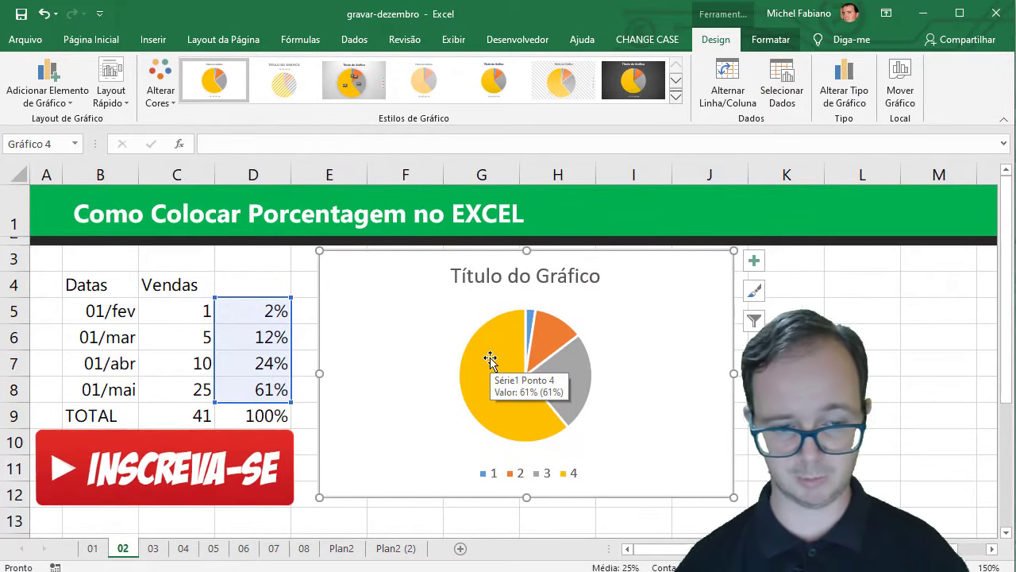
mouse_move(564, 362)
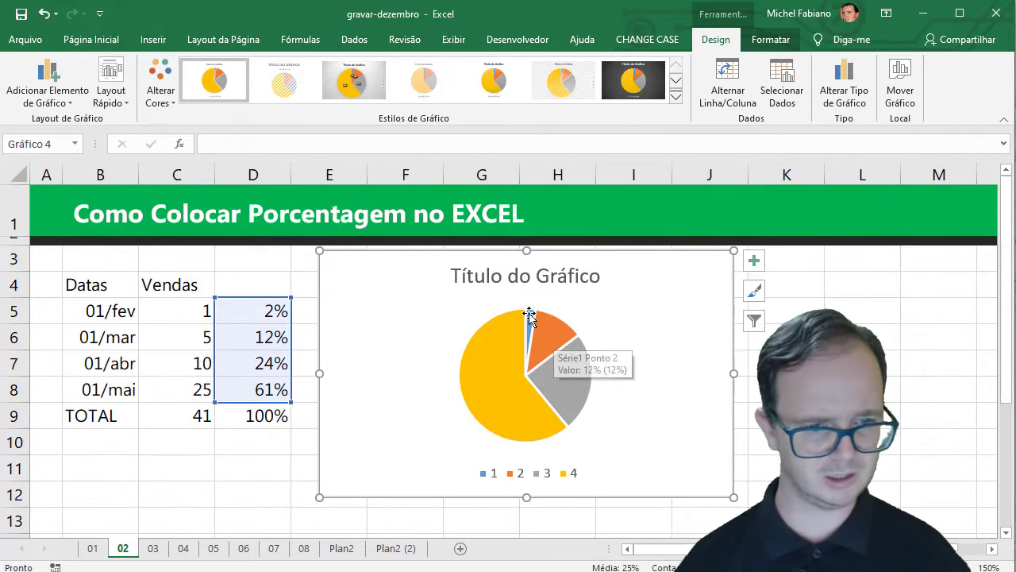
mouse_move(530, 316)
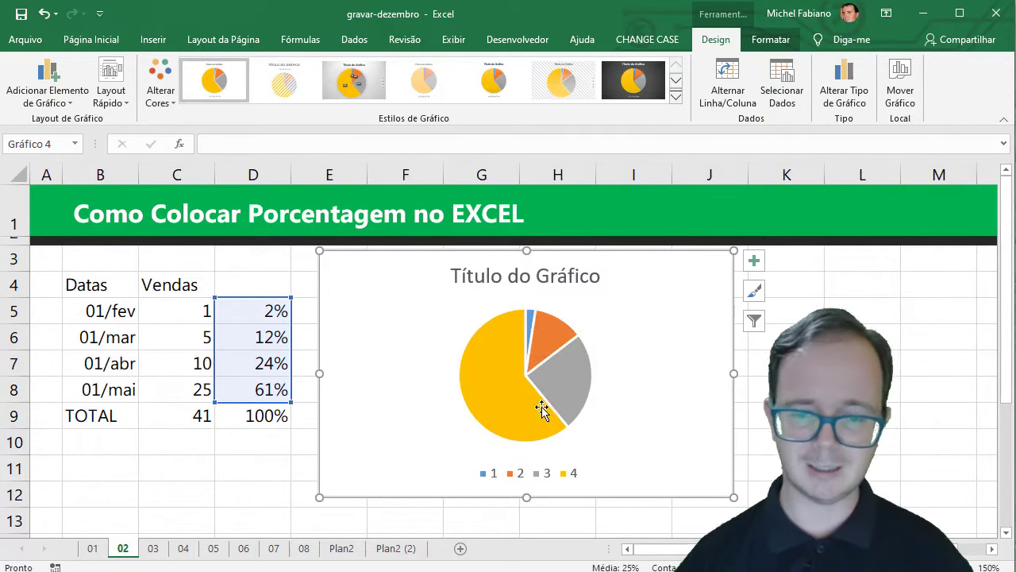
mouse_move(518, 375)
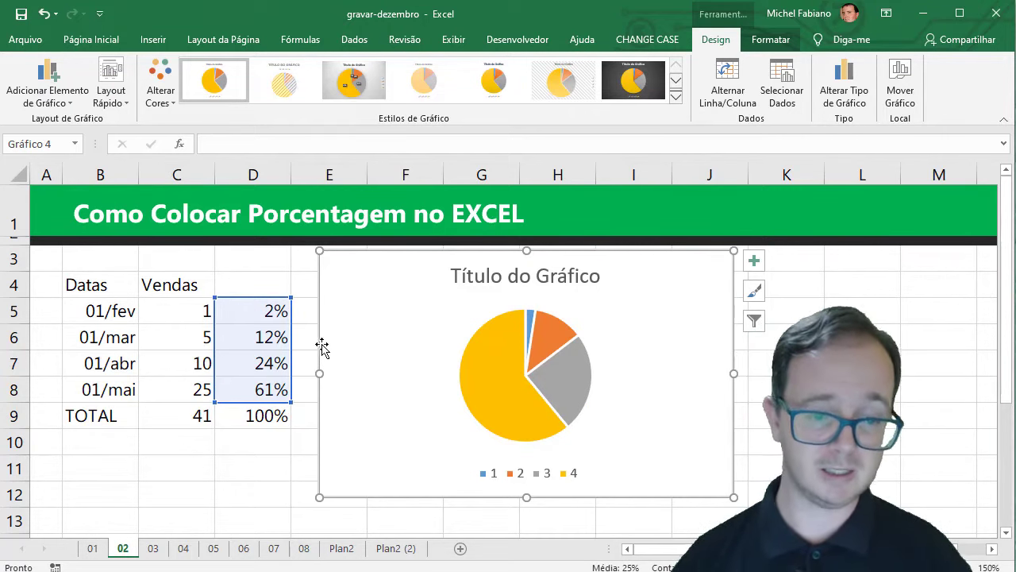
Delete the pie chart and format D5:D9 as two-decimal Porcentagem, 2,44% to 100,00%
key(Delete)
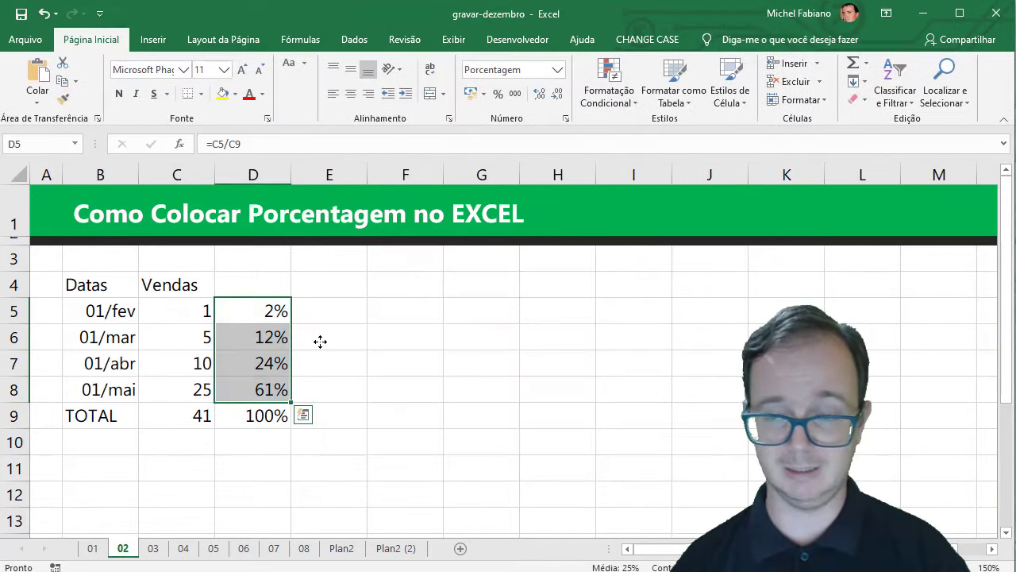
drag(269, 311, 262, 412)
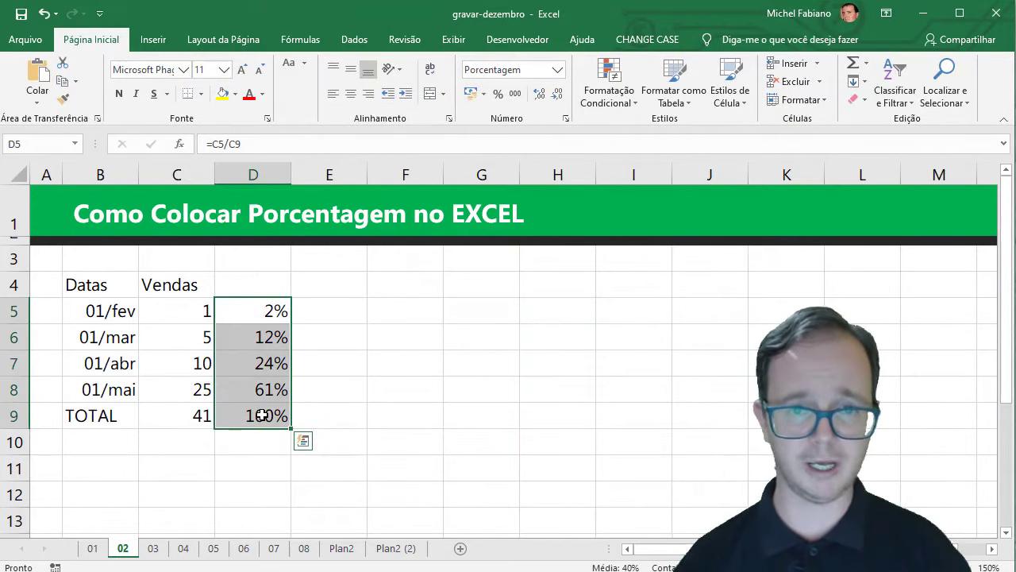
click(558, 71)
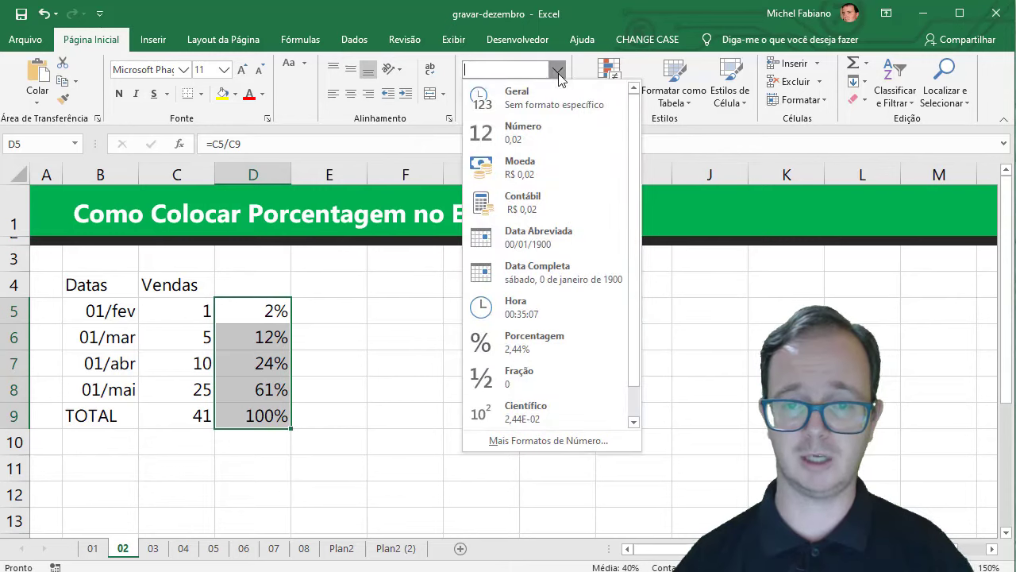
click(549, 128)
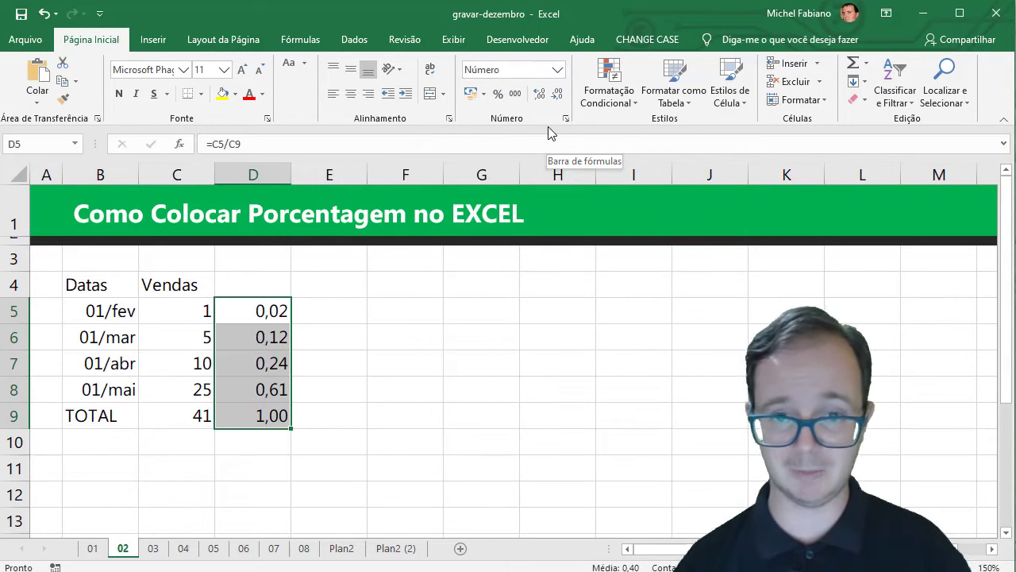
click(558, 71)
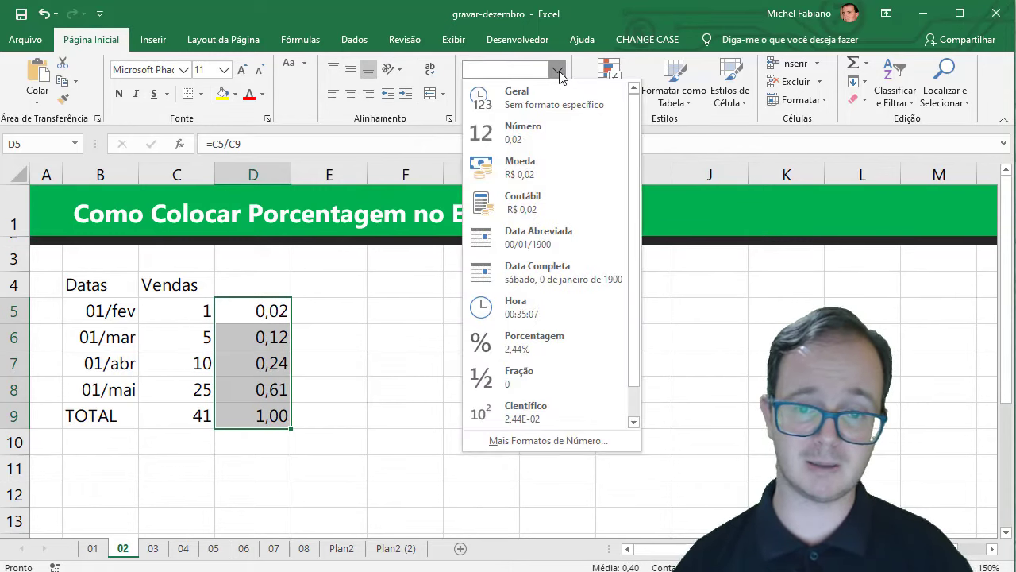
click(523, 346)
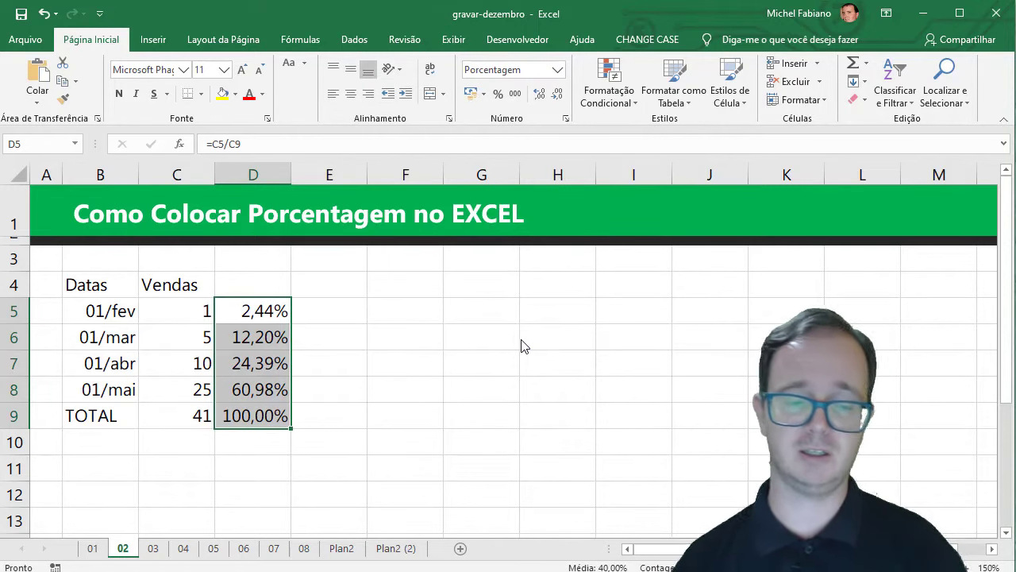